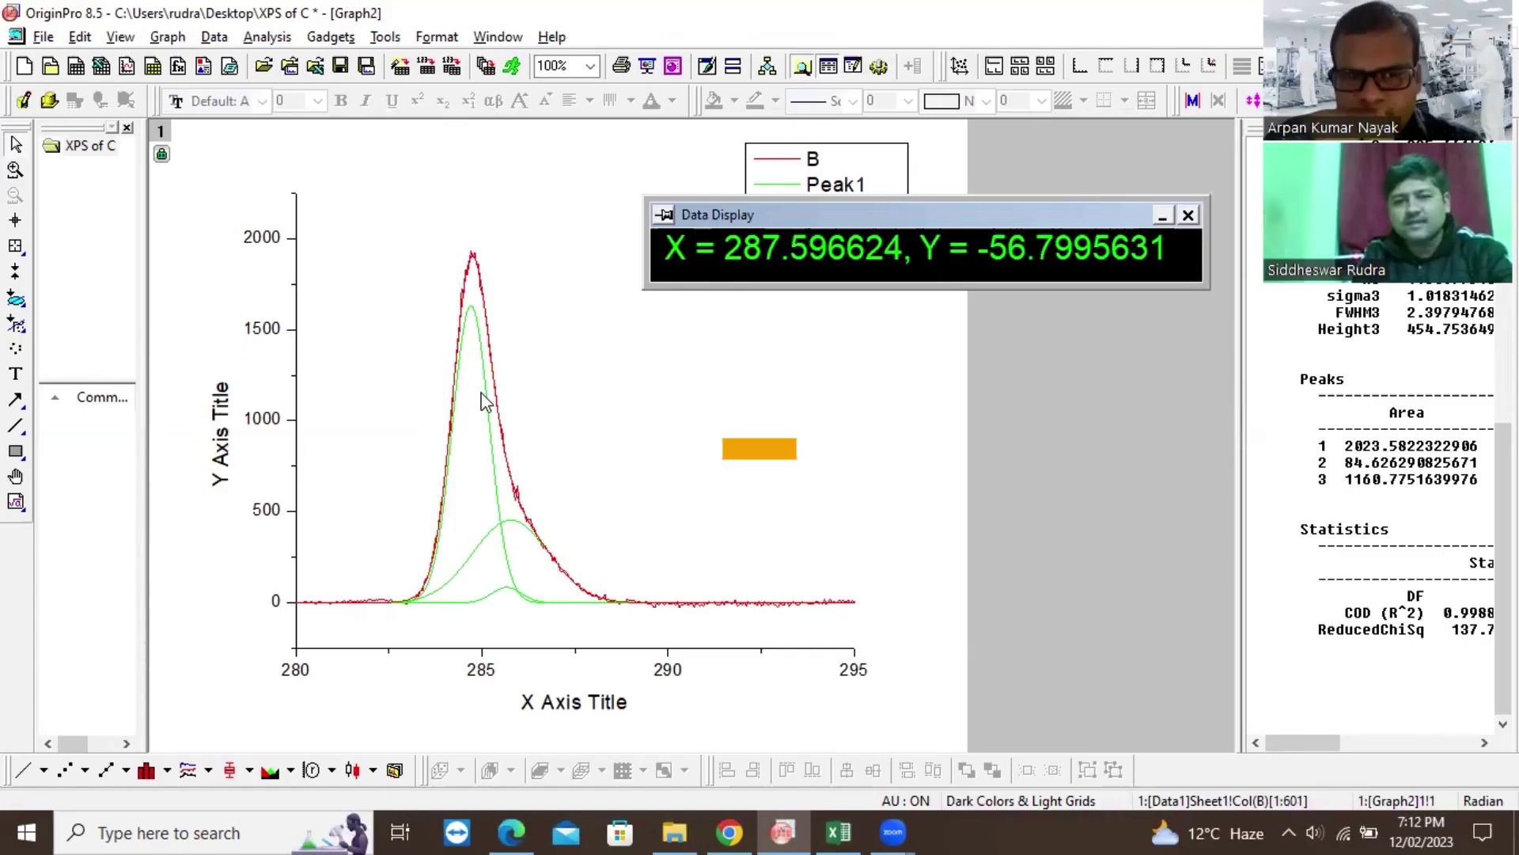
# Step: Make the Peak1 curve blue and fill under it, Inclusive broken by missing values
pyautogui.doubleClick(492, 436)
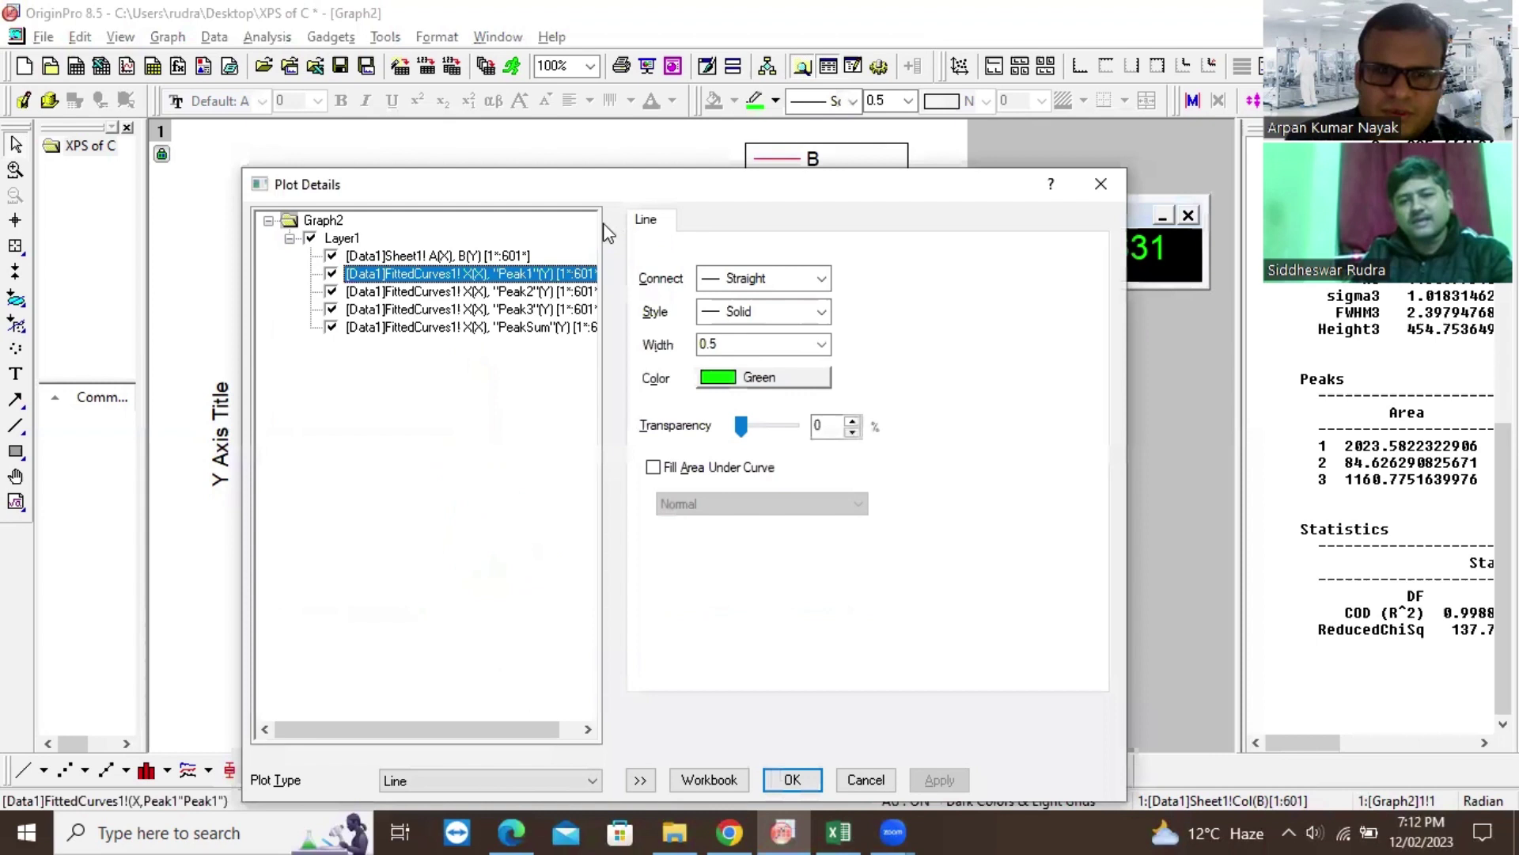
pyautogui.click(664, 468)
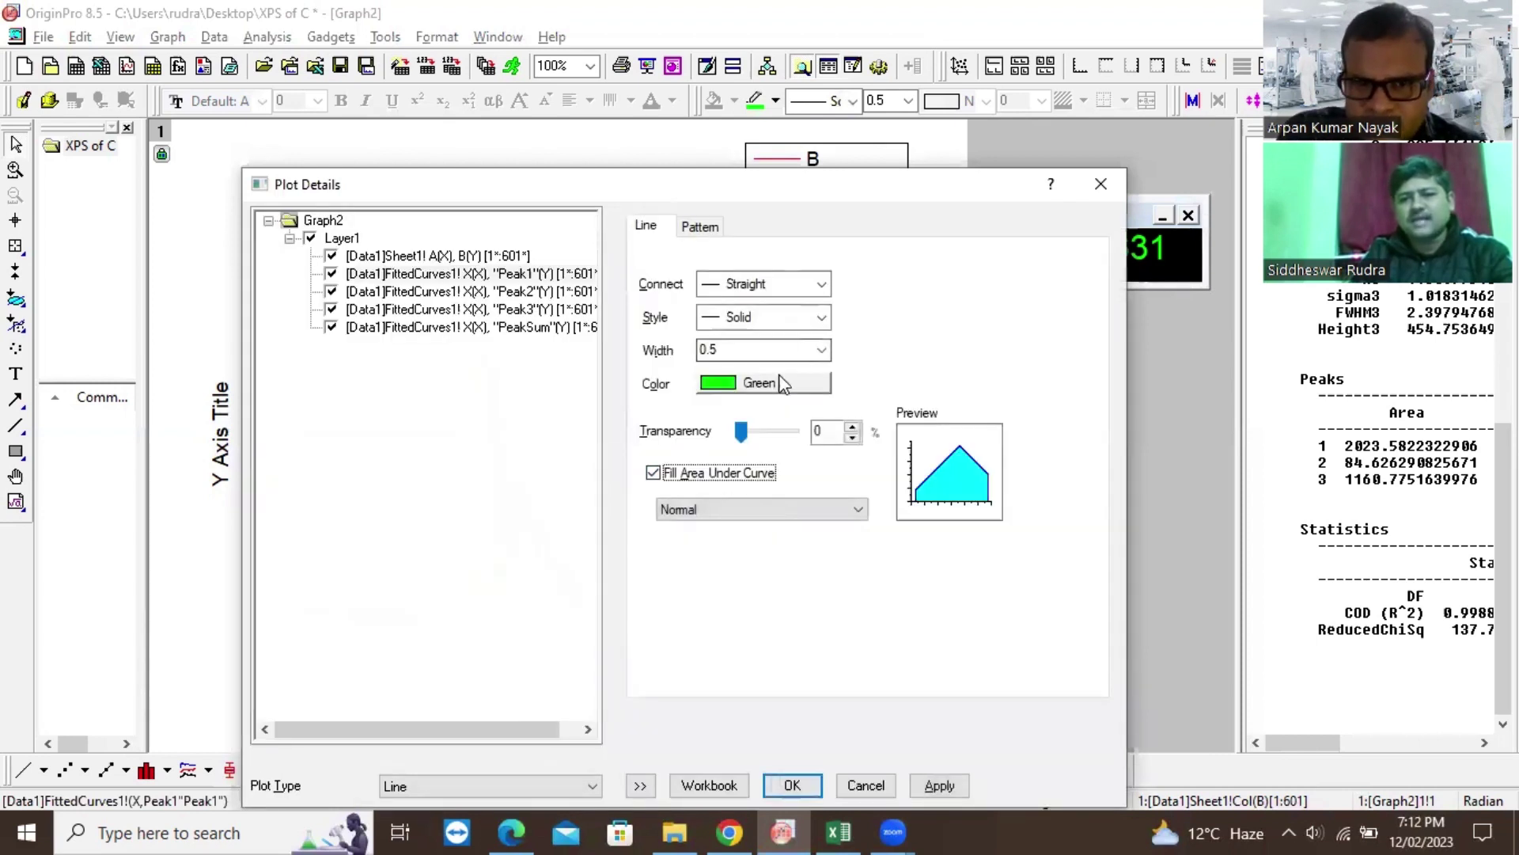
pyautogui.click(792, 383)
pyautogui.moveTo(788, 406)
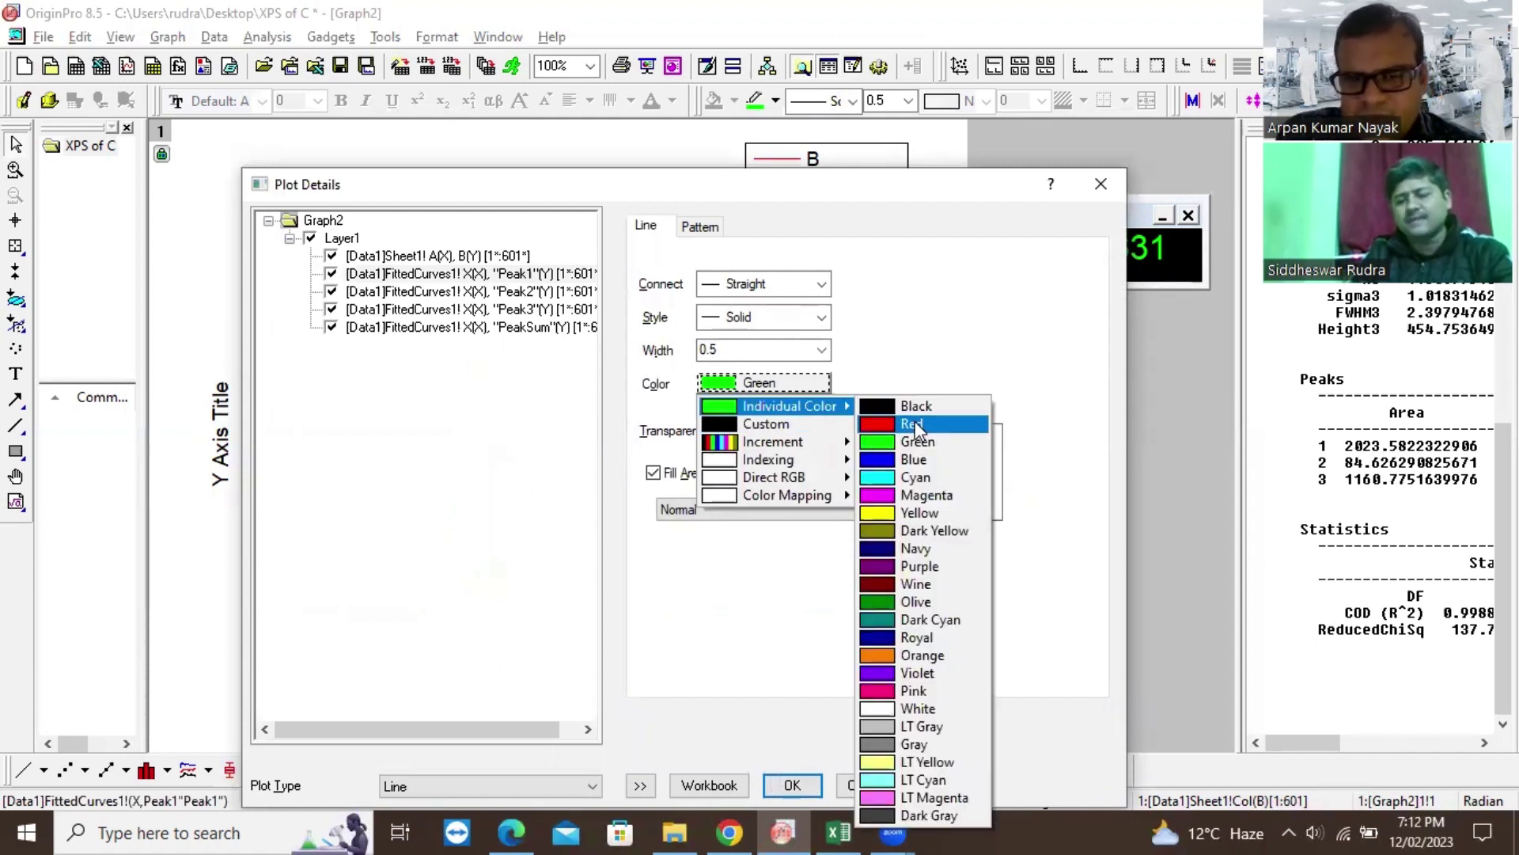
pyautogui.click(918, 459)
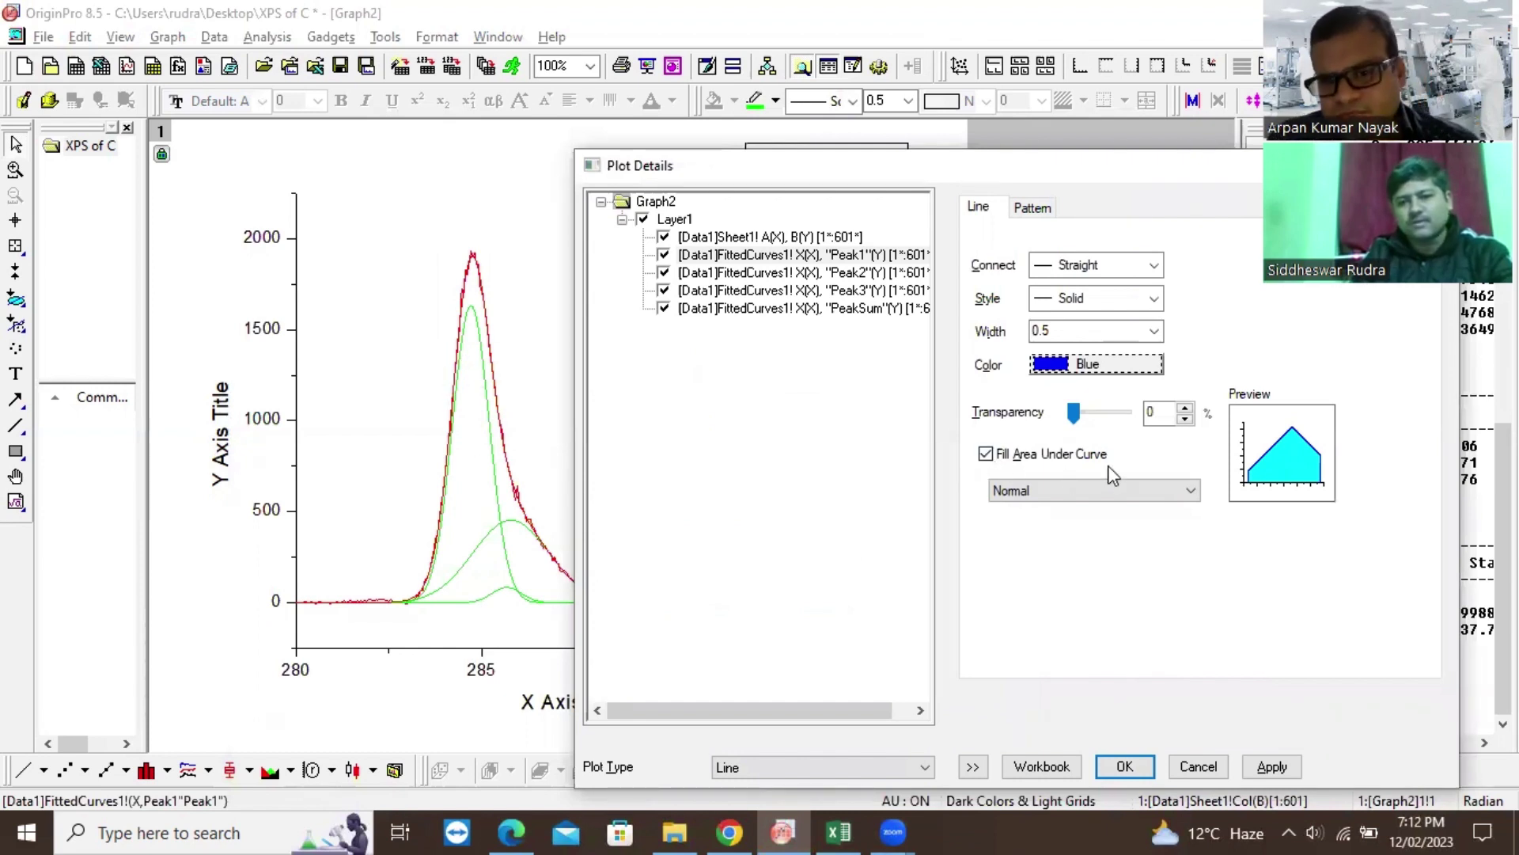
pyautogui.click(1112, 493)
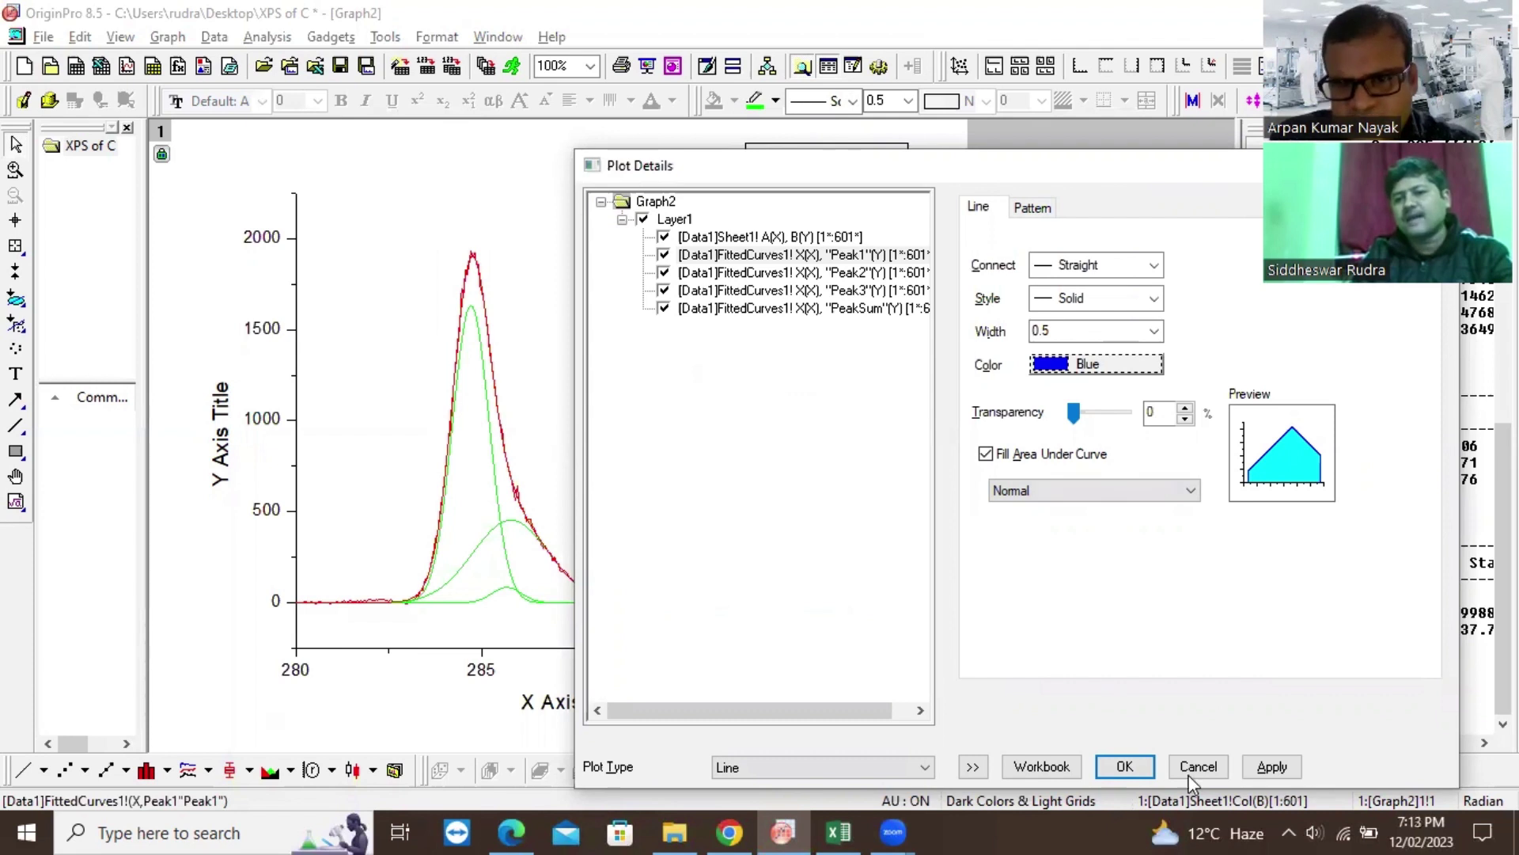
pyautogui.press('Return')
pyautogui.hotkey('alt', 'a')
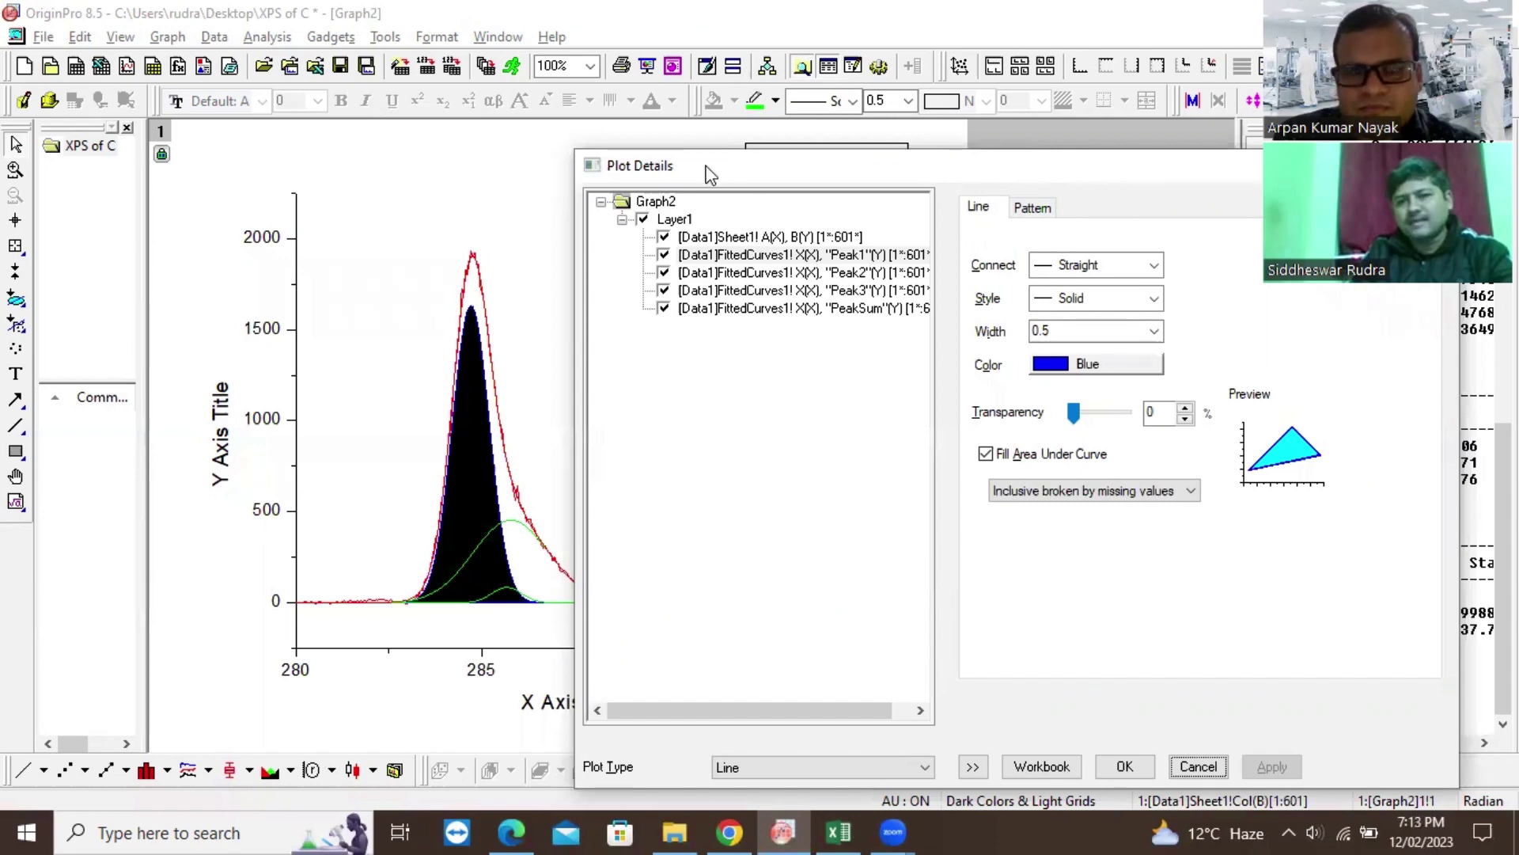
# Step: Set Peak1's pattern to no fill colour with a dense blue hatch, width 2
pyautogui.moveTo(705, 165); pyautogui.dragTo(450, 170)
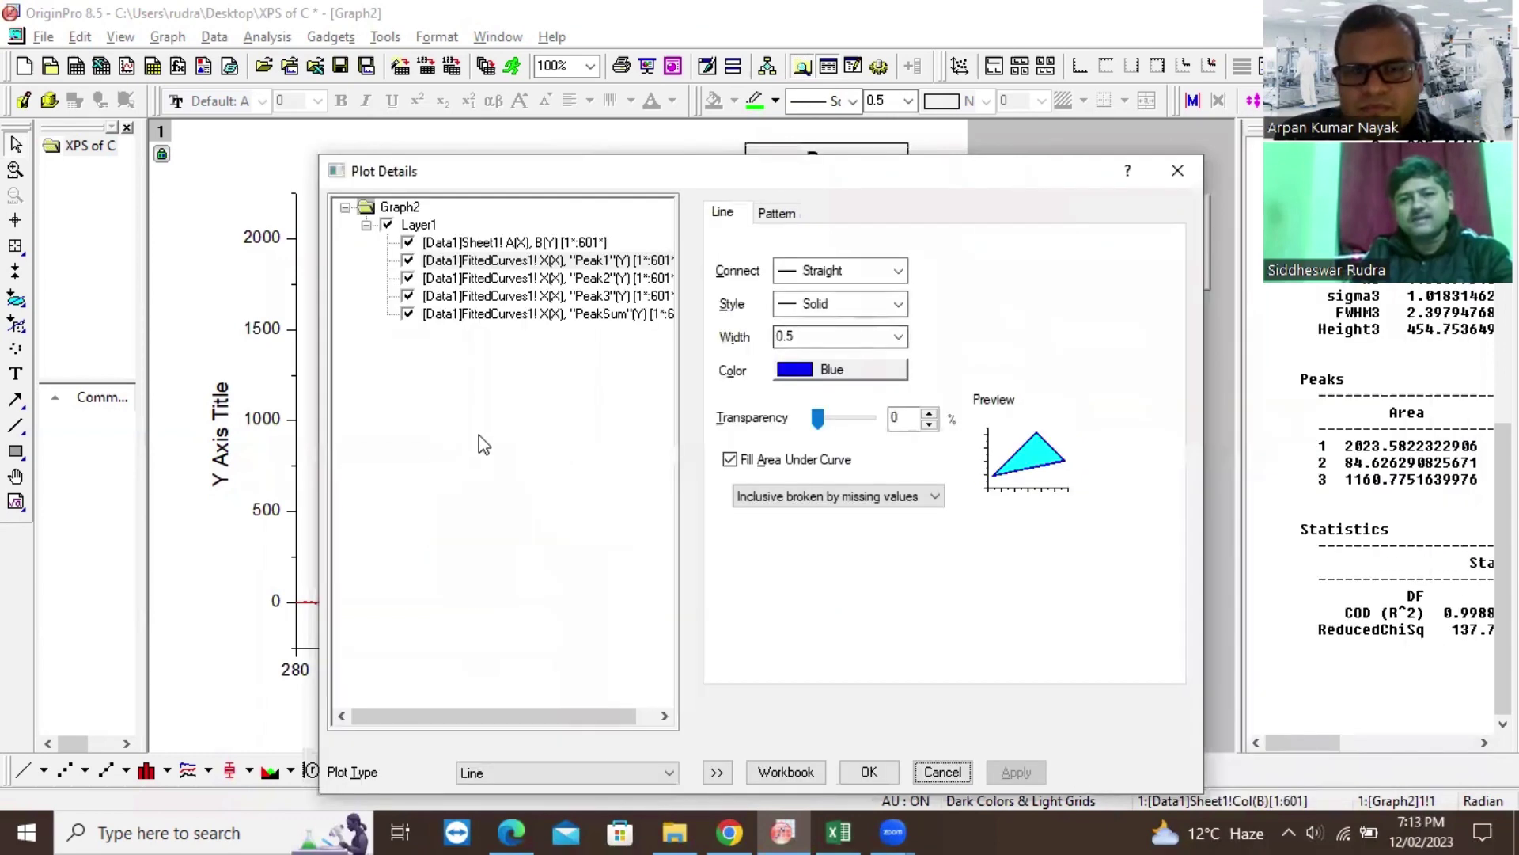
pyautogui.click(962, 182)
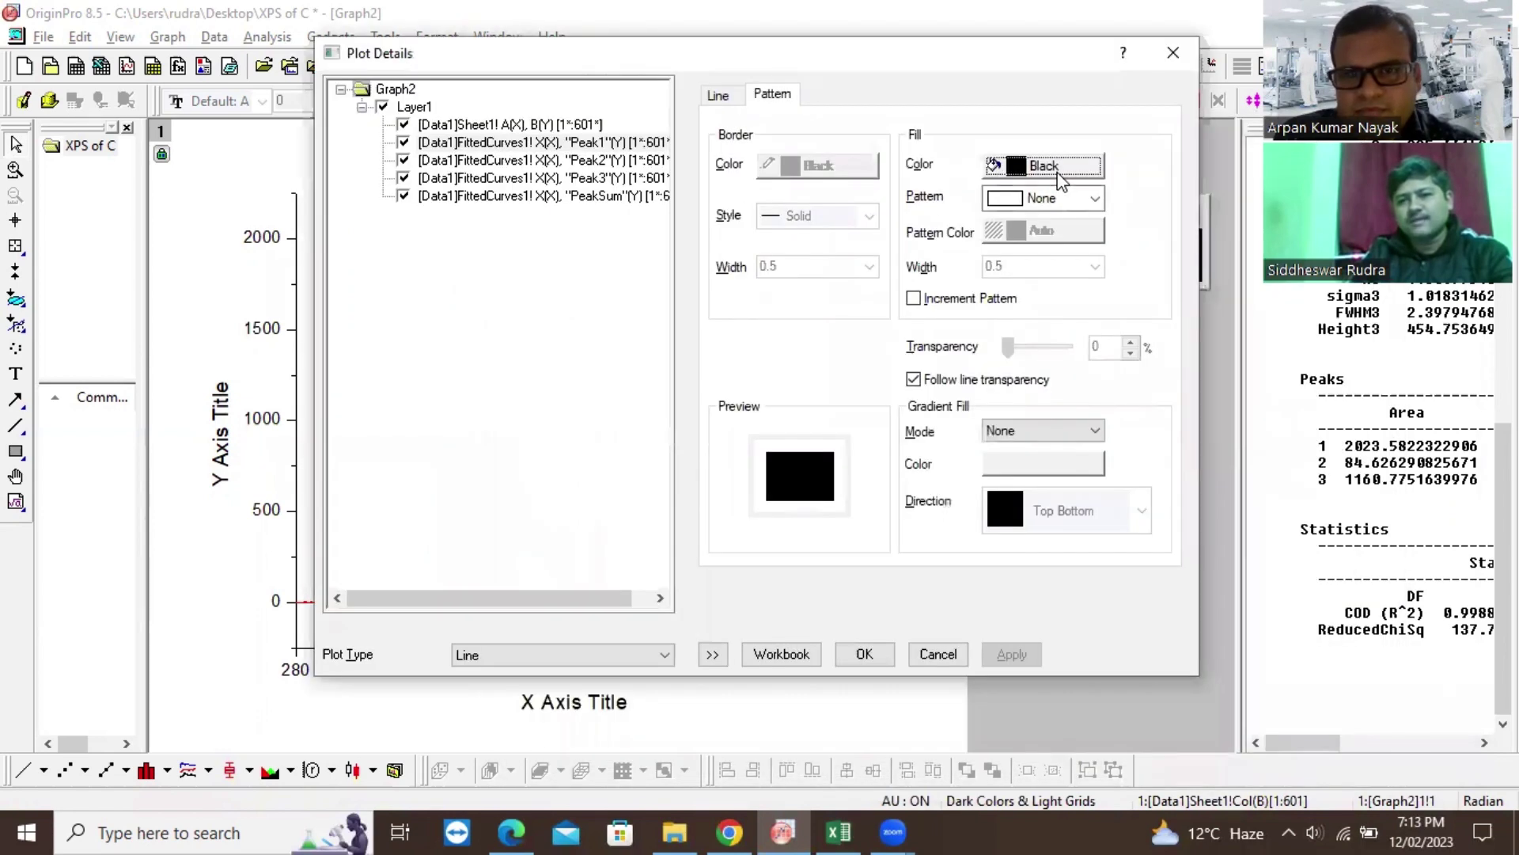
pyautogui.click(1061, 178)
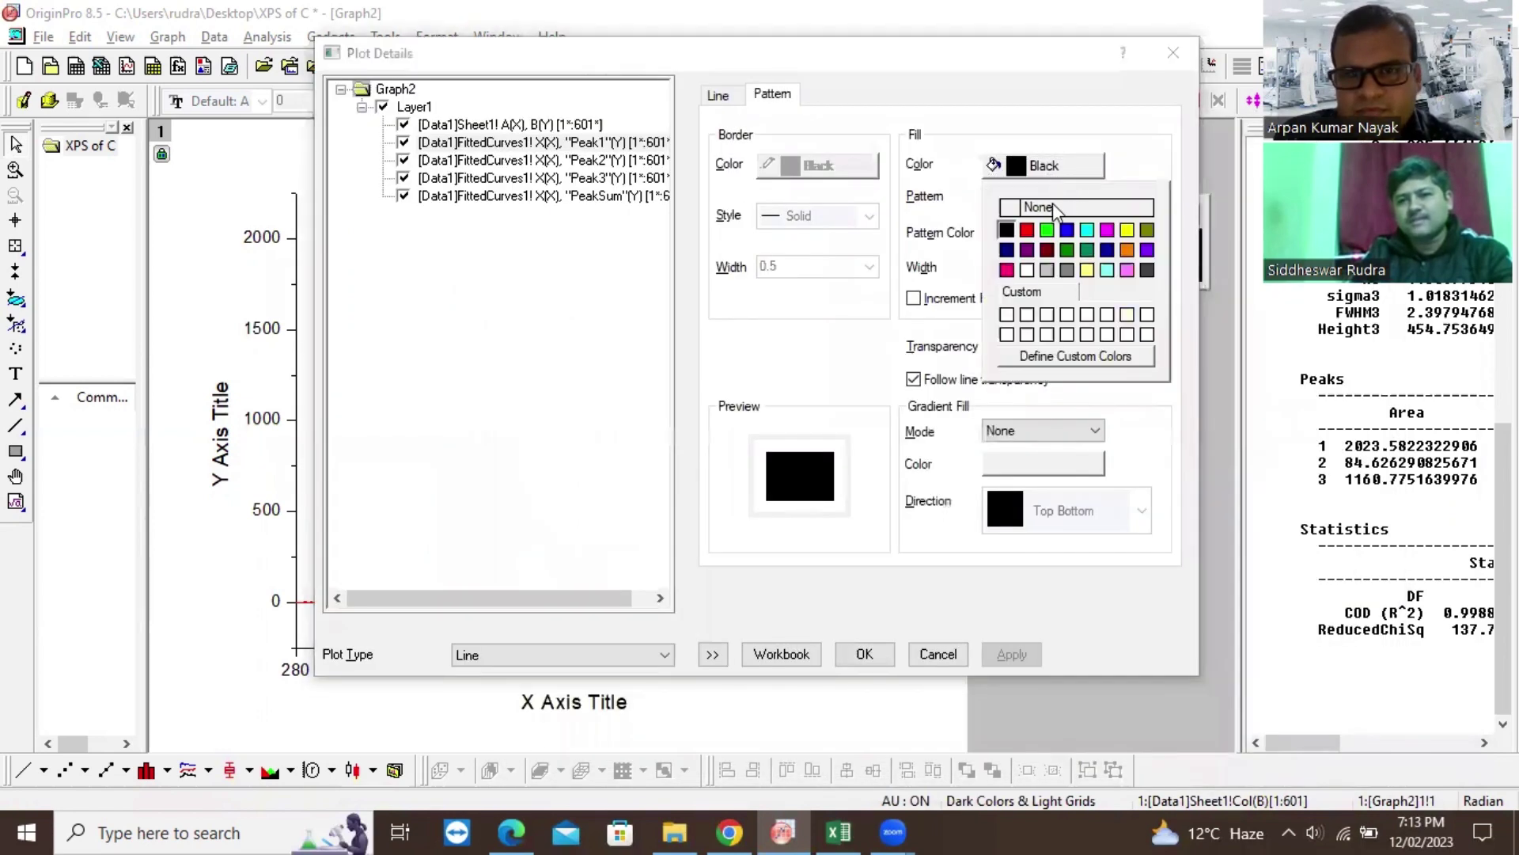
pyautogui.click(1052, 204)
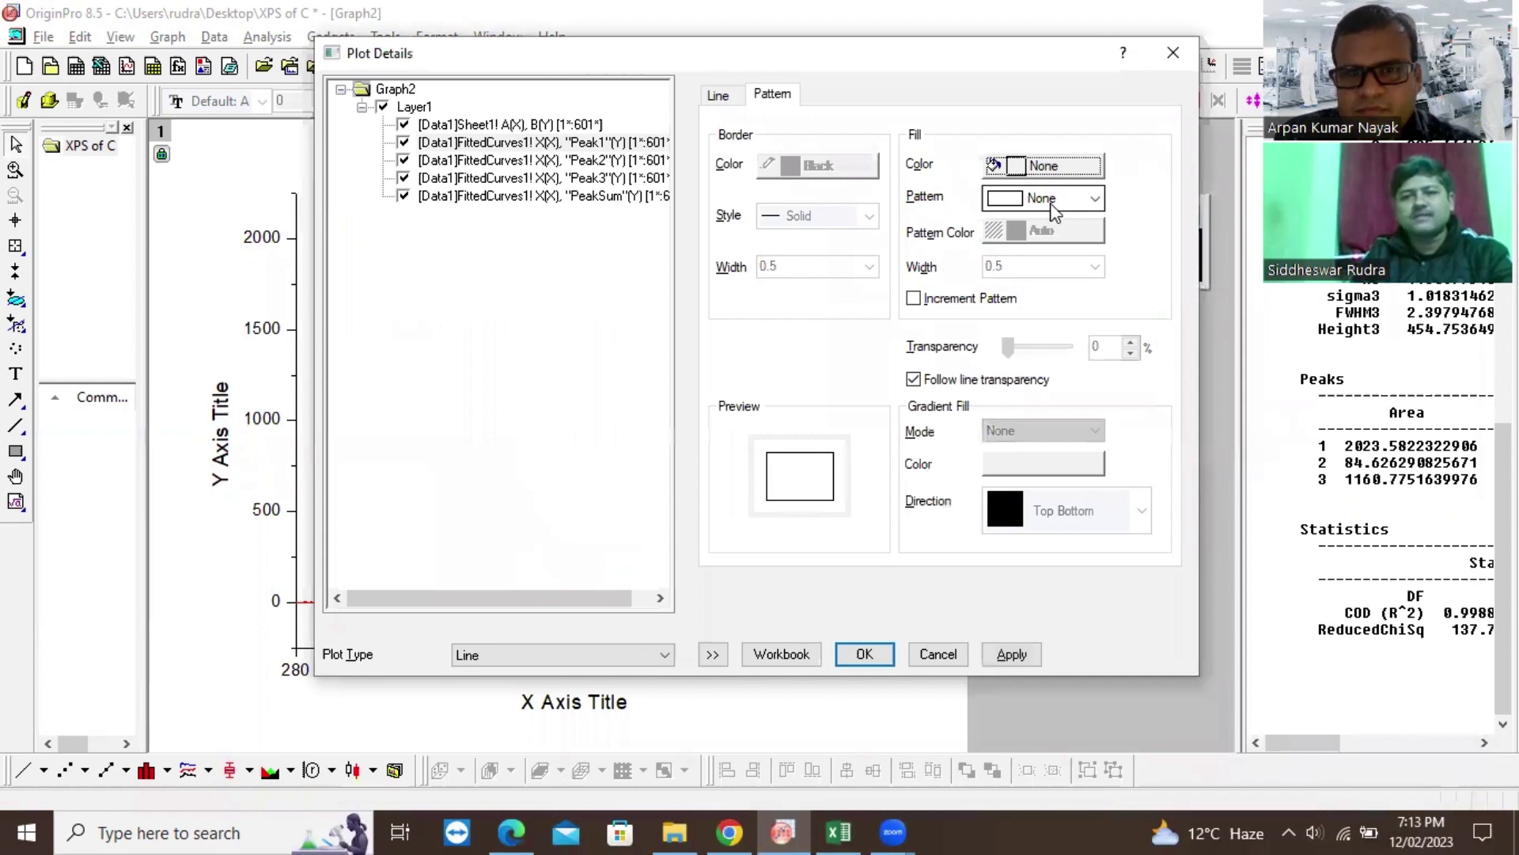
pyautogui.click(1053, 204)
pyautogui.click(1066, 233)
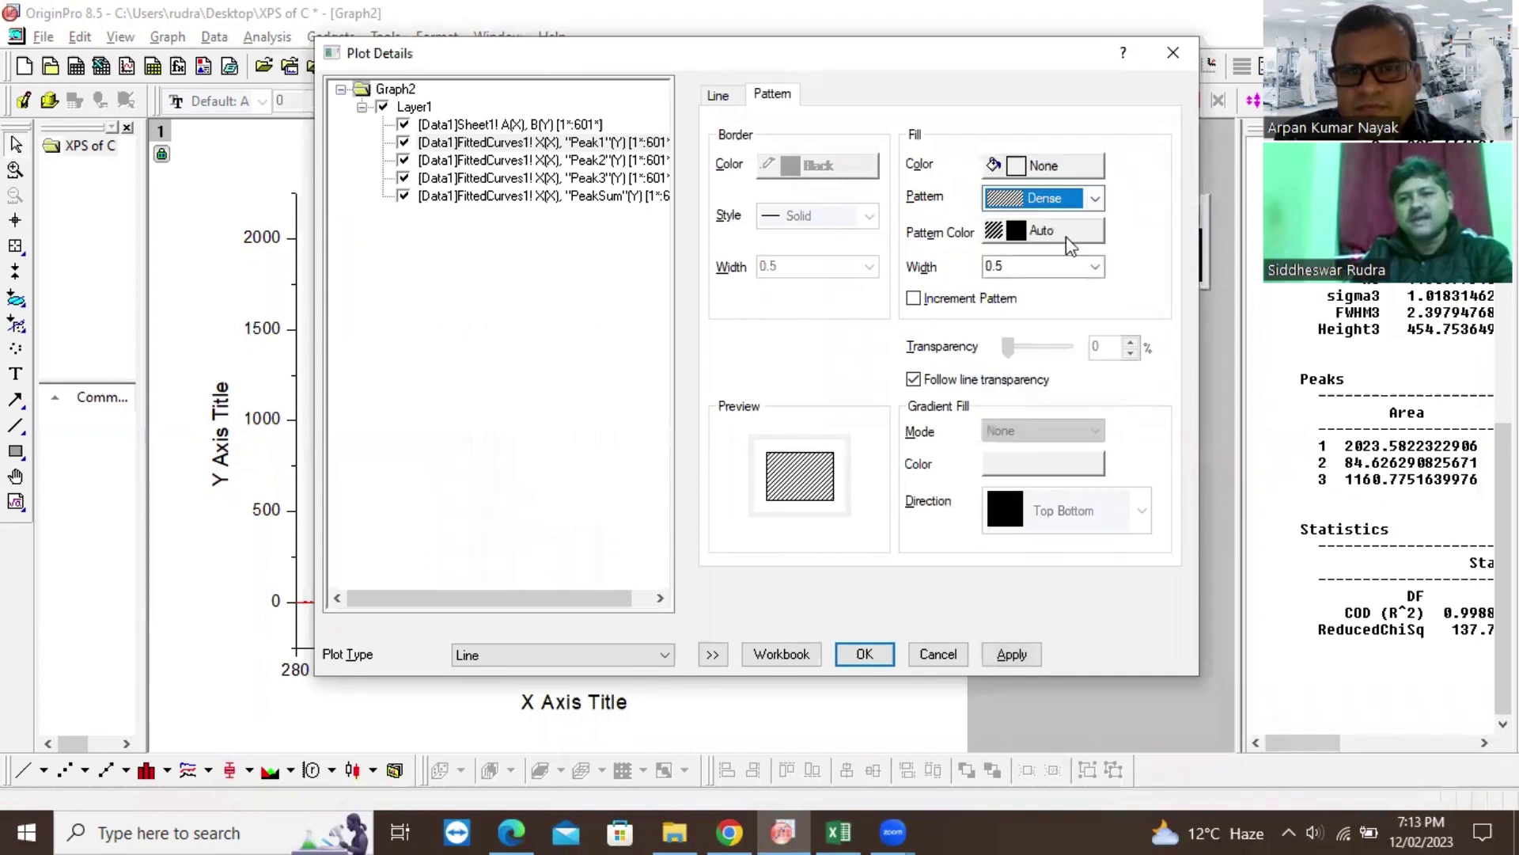
pyautogui.click(1045, 230)
pyautogui.click(1077, 286)
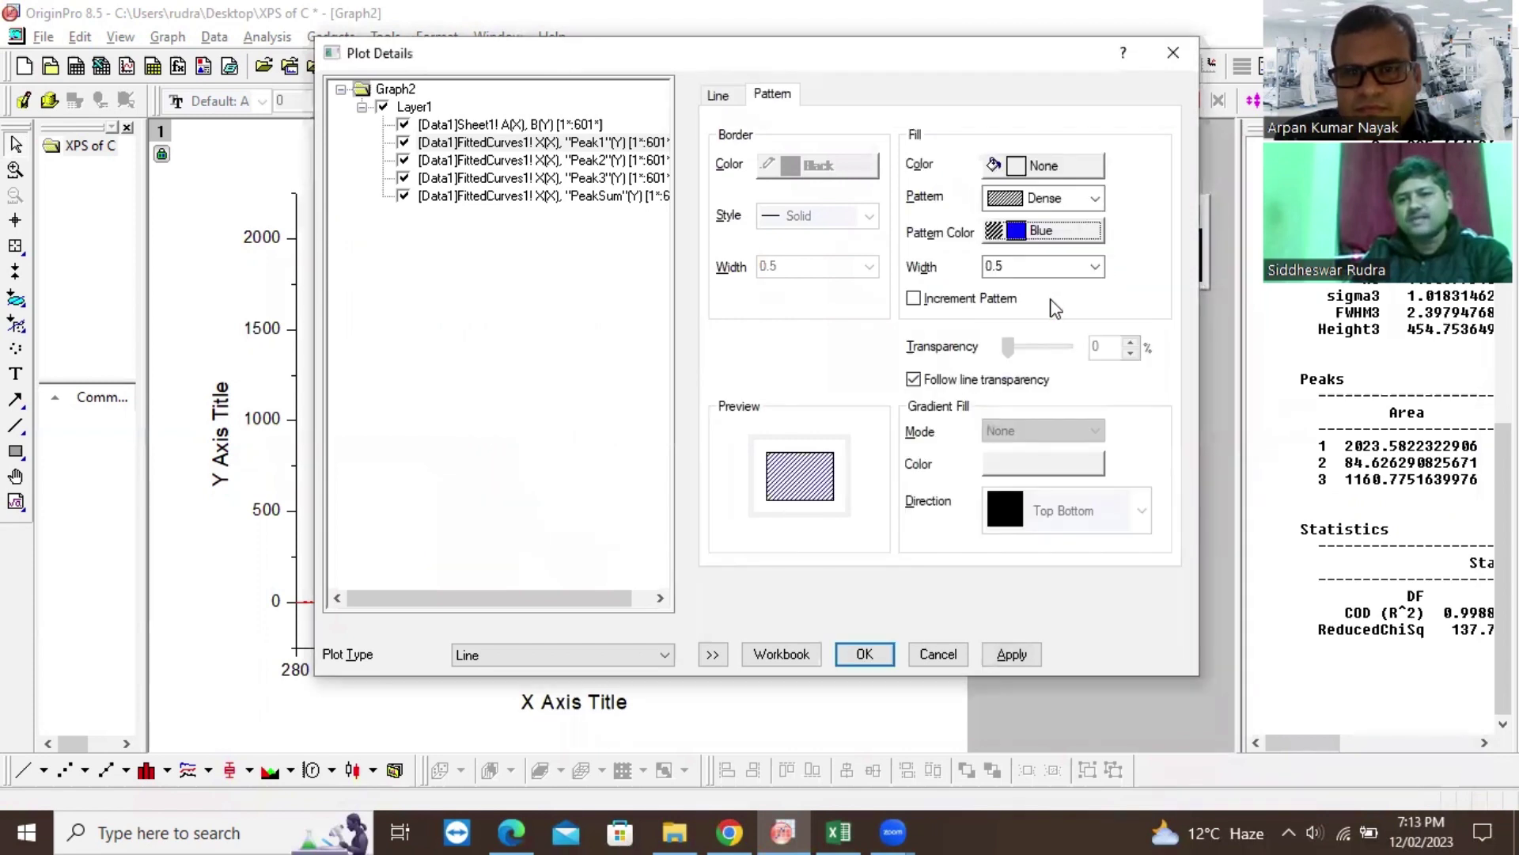
pyautogui.click(1095, 266)
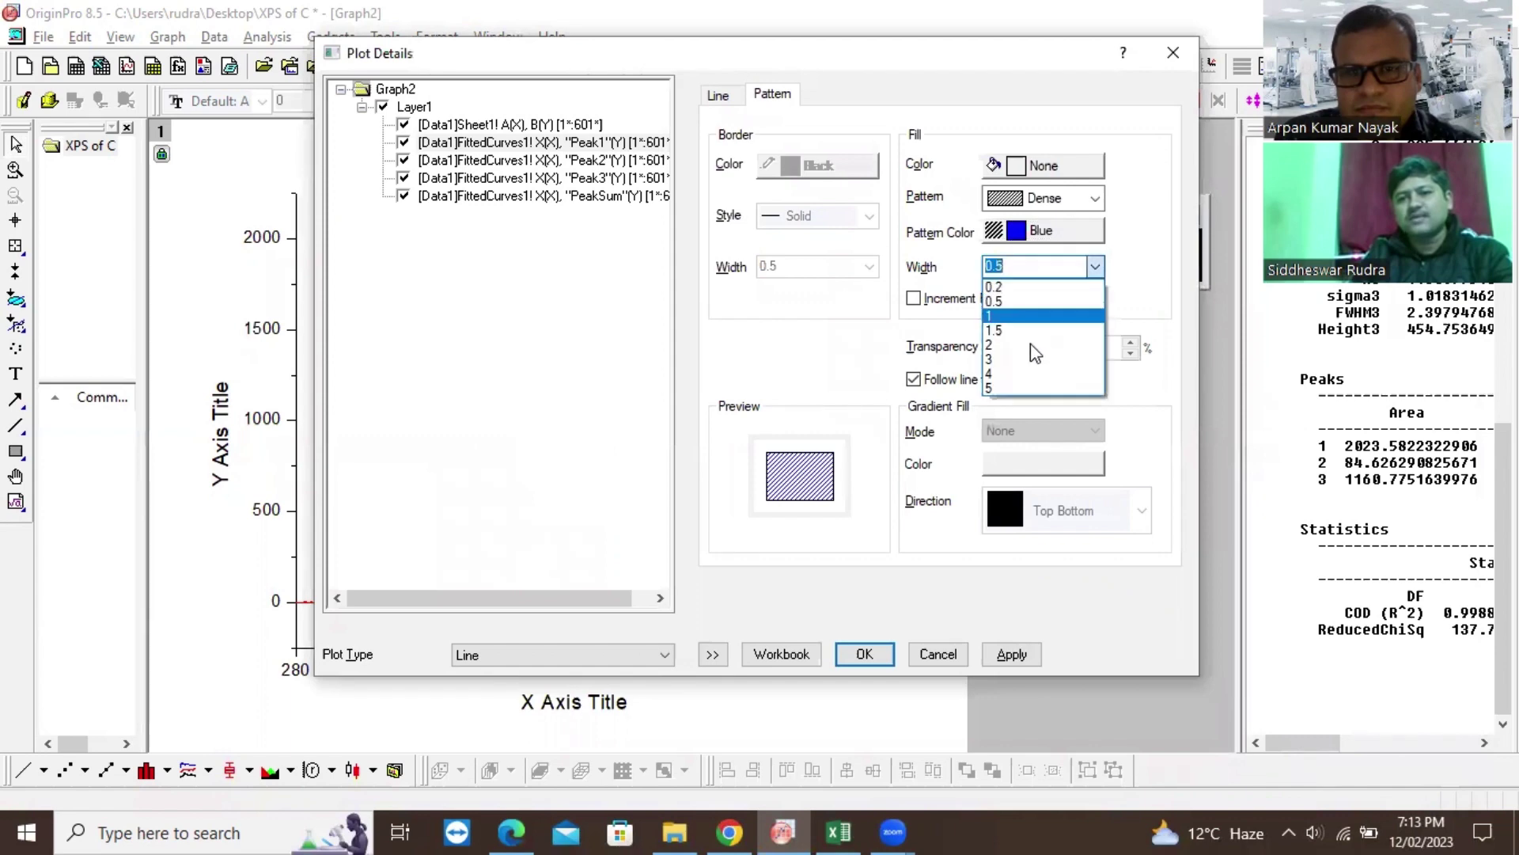
pyautogui.click(1029, 345)
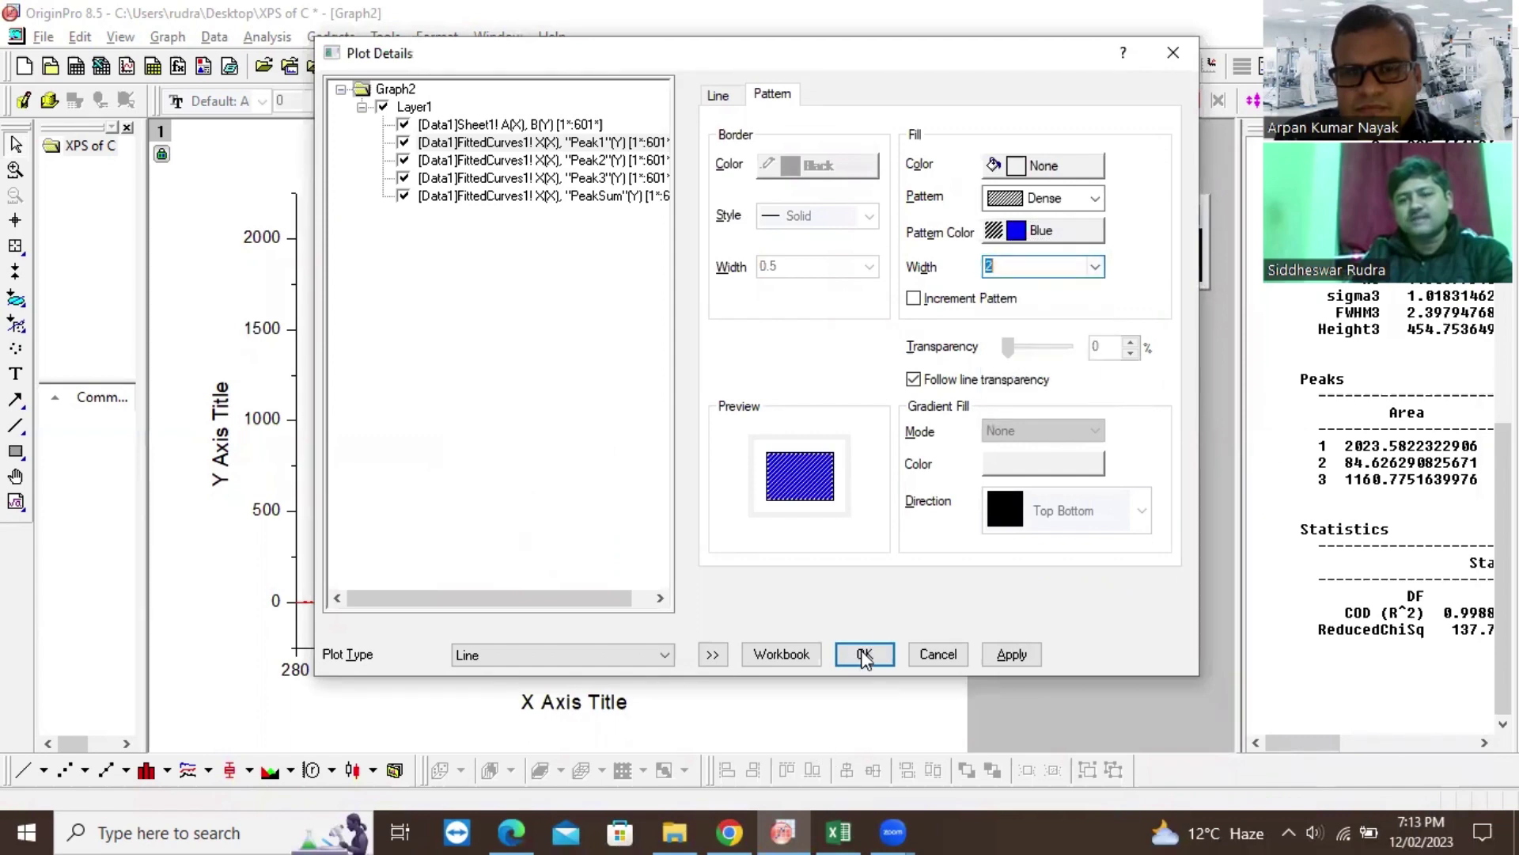
pyautogui.press('Return')
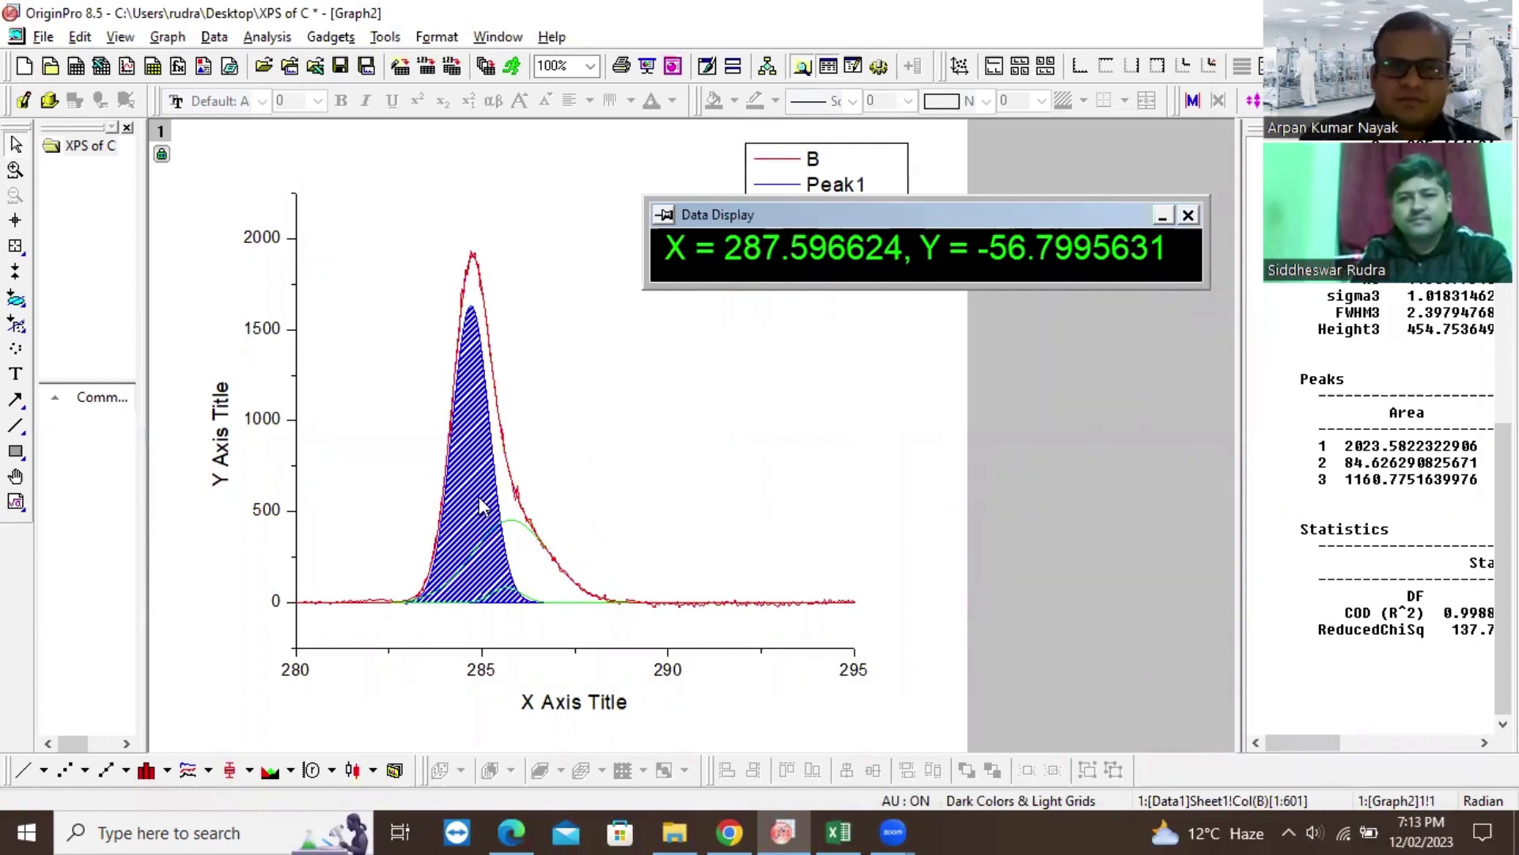
# Step: Give Peak3 a width-2 magenta line with Inclusive broken by missing values fill beneath it
pyautogui.doubleClick(518, 538)
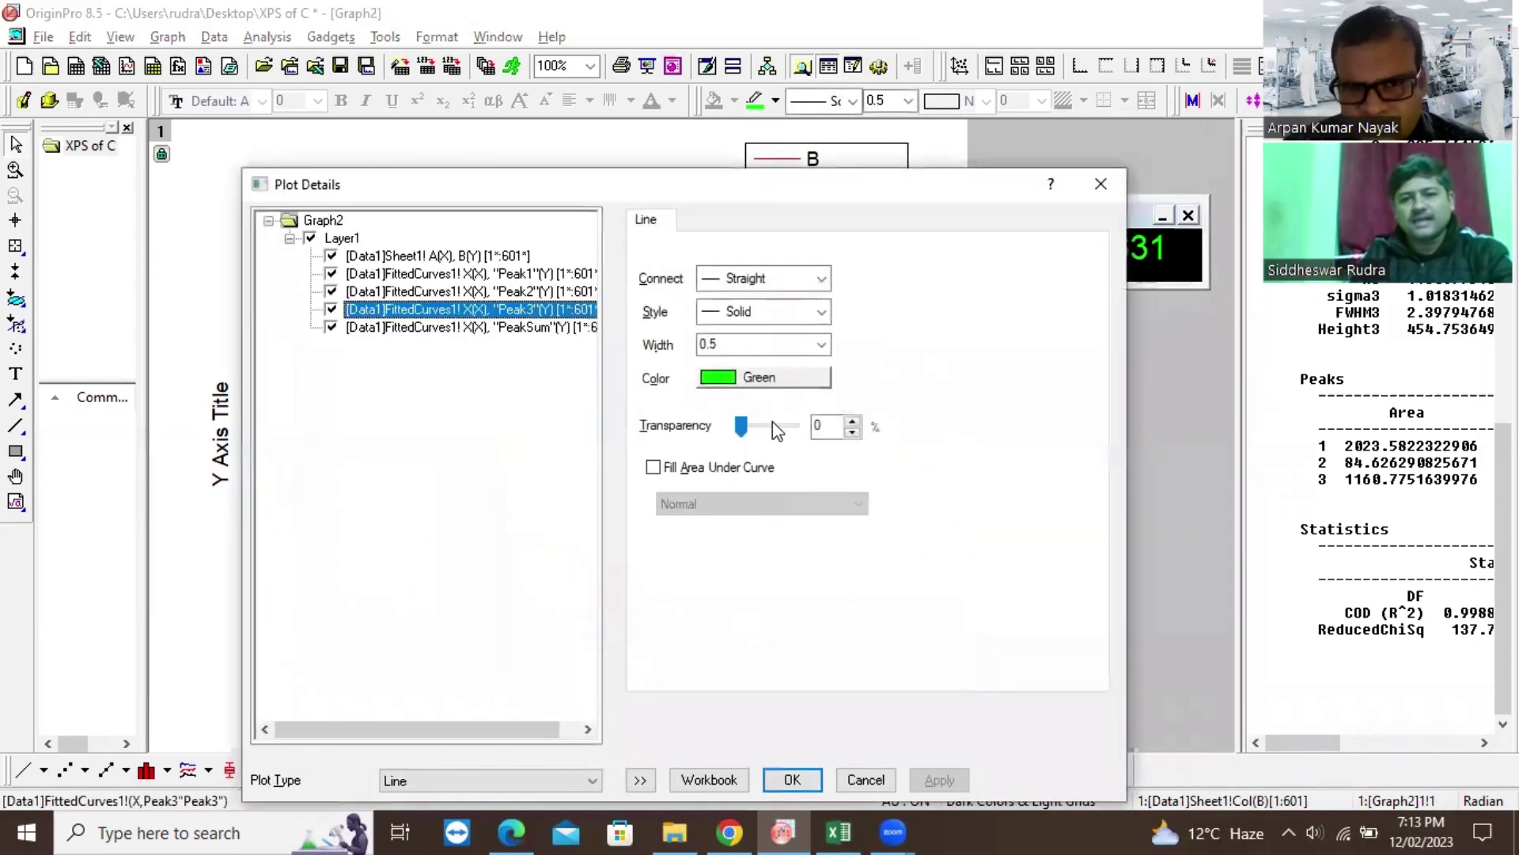
pyautogui.click(821, 344)
pyautogui.click(774, 421)
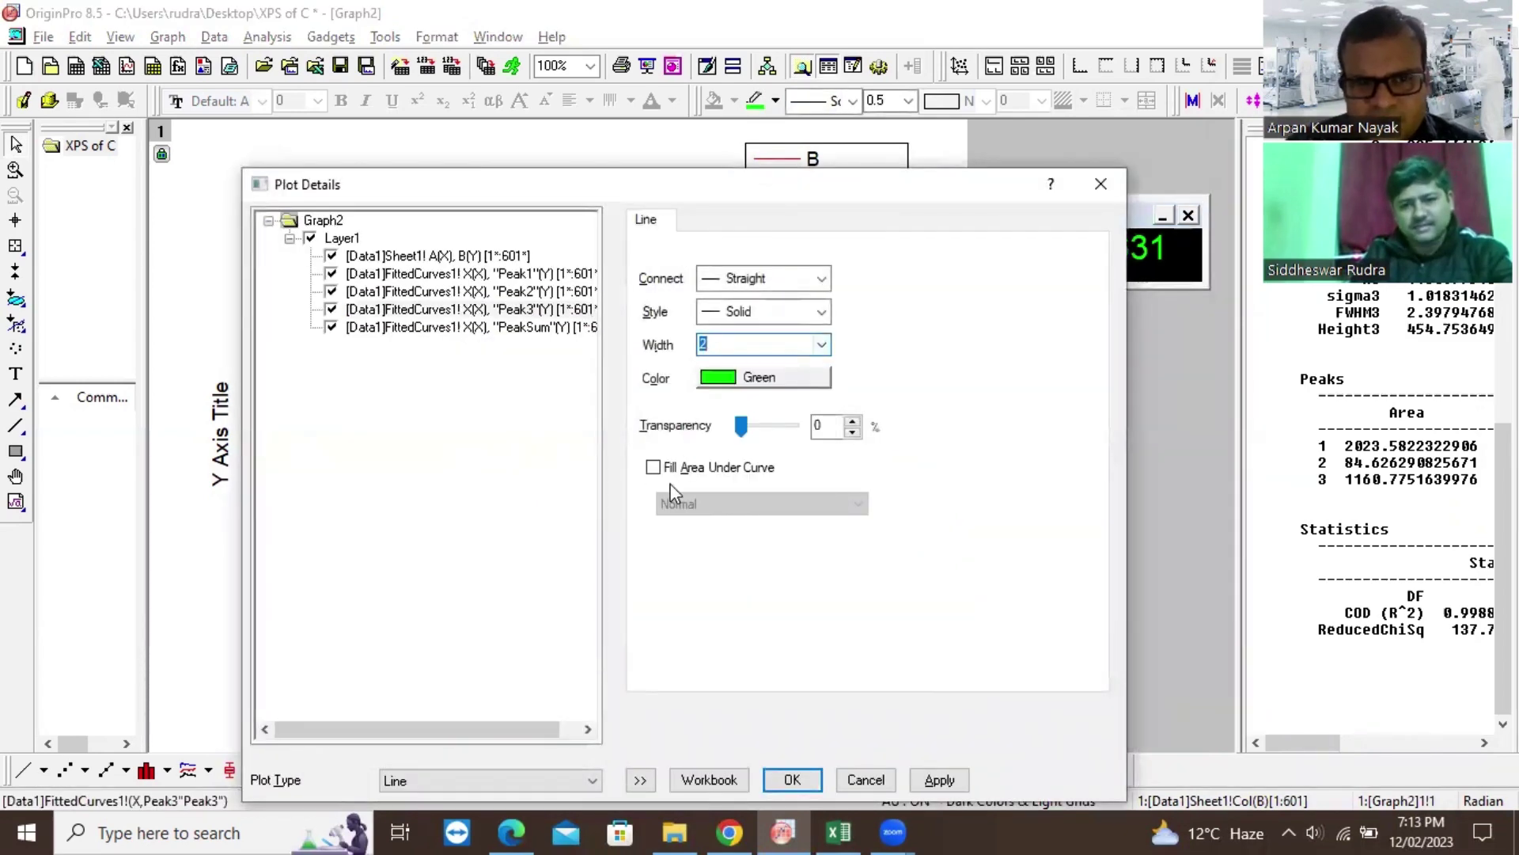
pyautogui.click(653, 467)
pyautogui.click(760, 508)
pyautogui.click(728, 536)
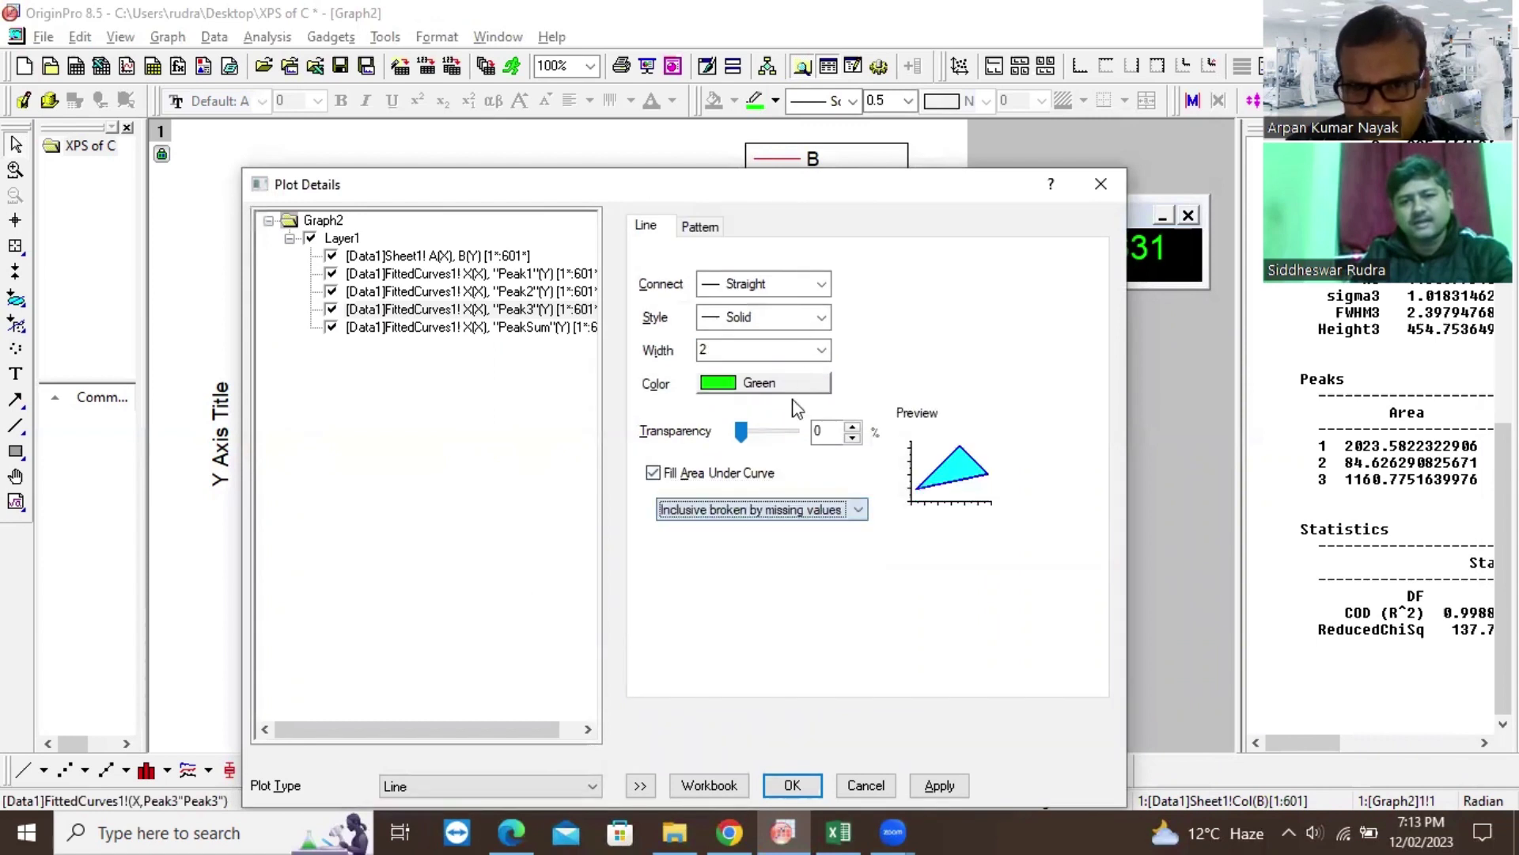
pyautogui.click(764, 382)
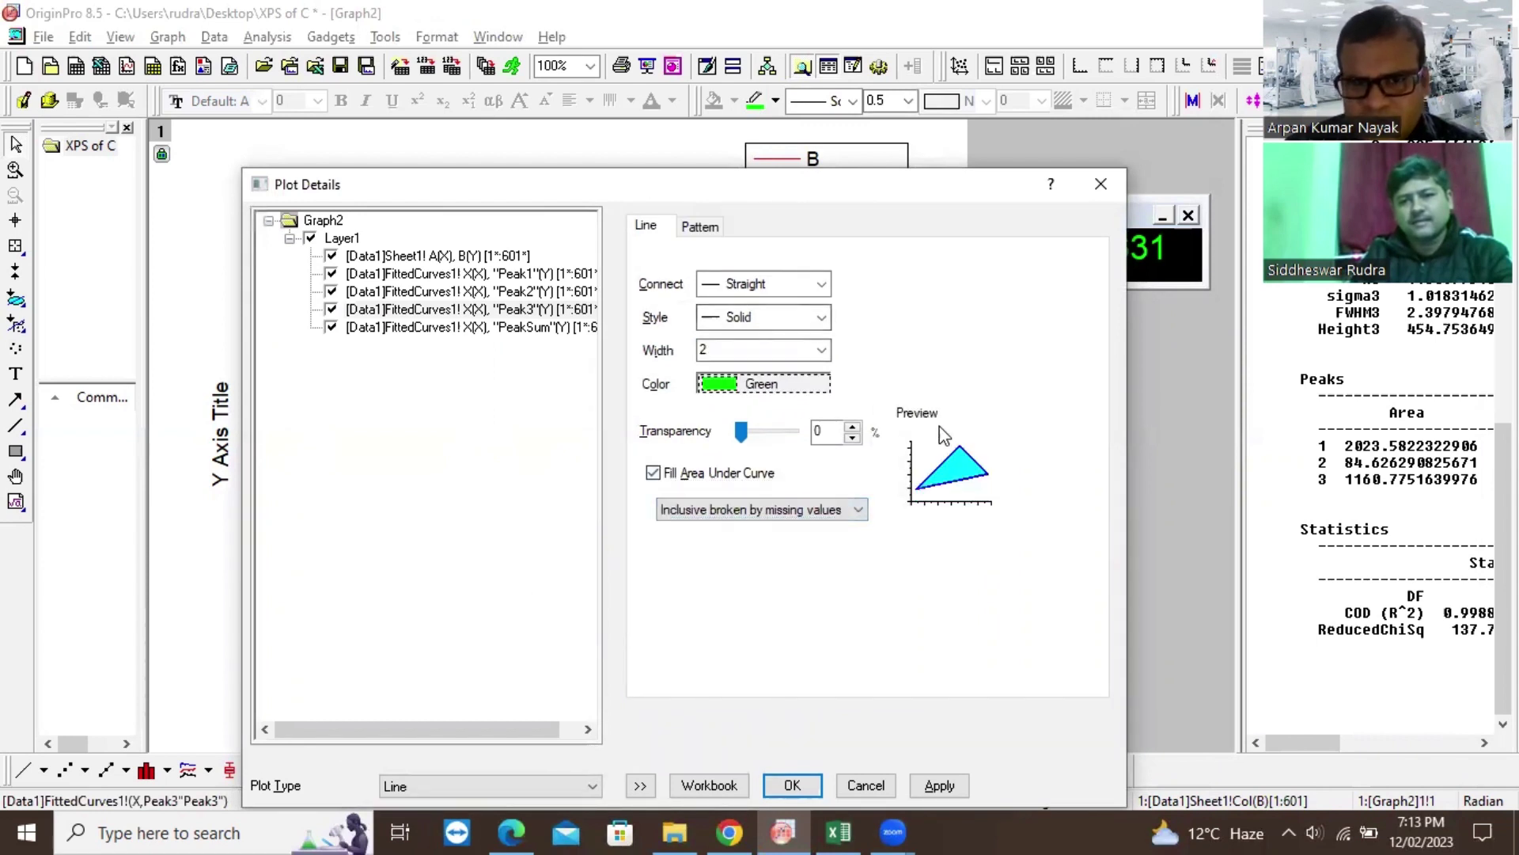
pyautogui.click(926, 494)
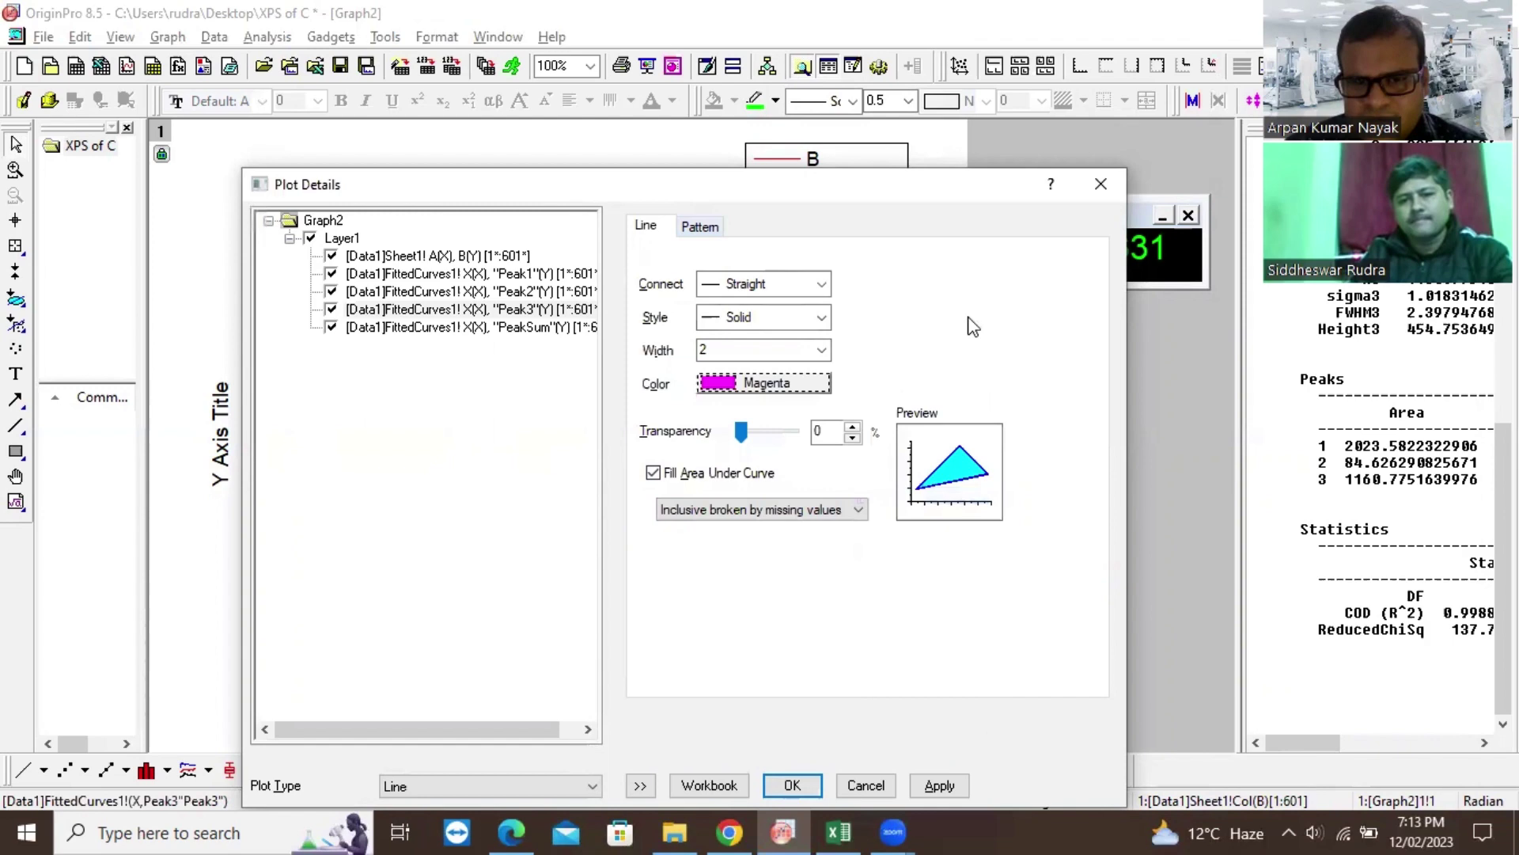
# Step: Set Peak3's pattern to no fill colour with a dense magenta hatch, width 2
pyautogui.click(700, 227)
pyautogui.click(972, 297)
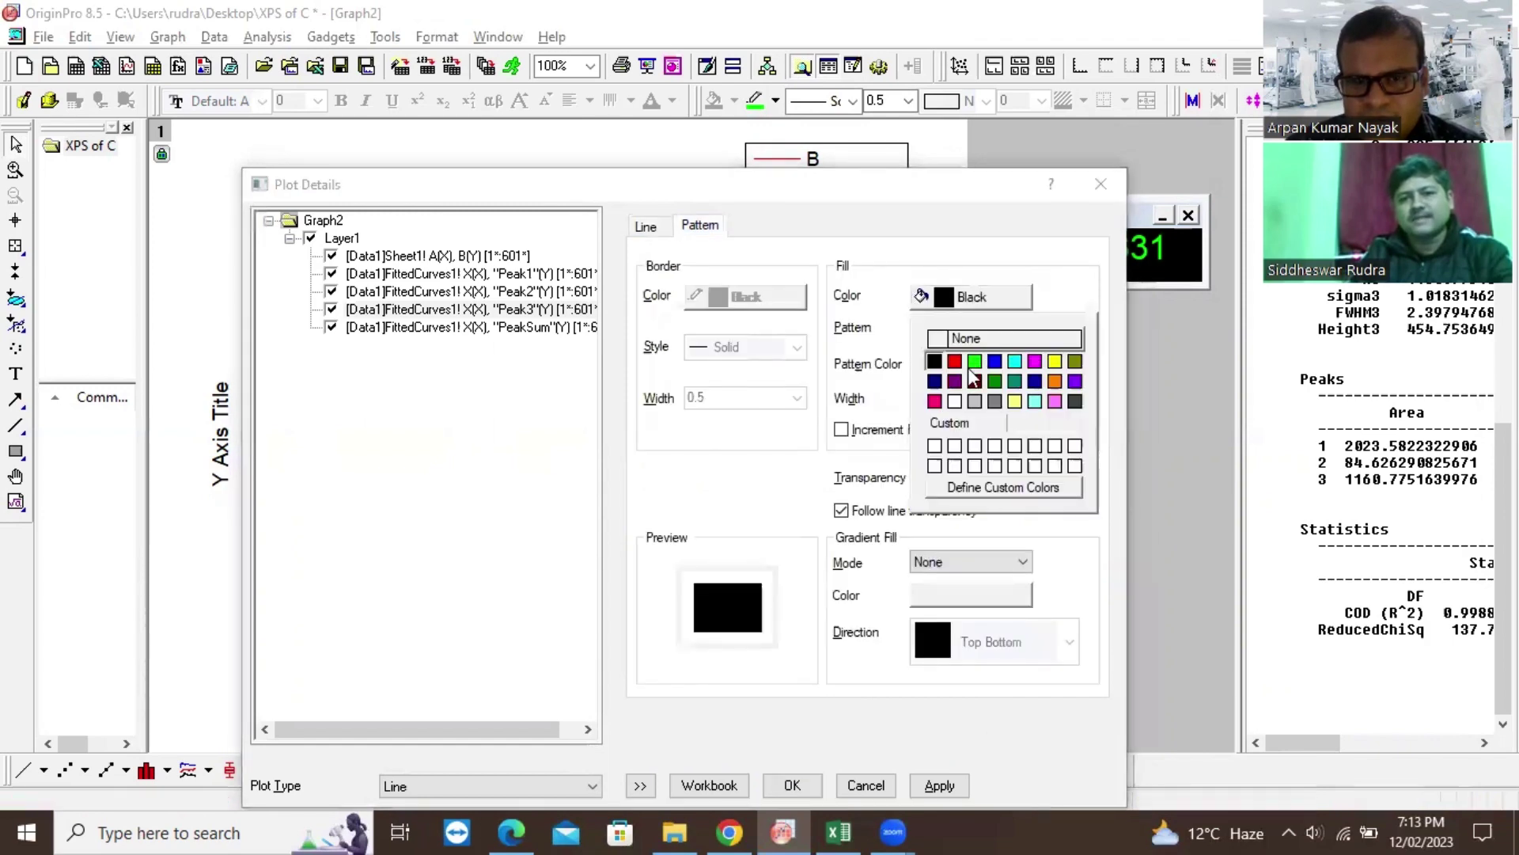
pyautogui.click(973, 239)
pyautogui.click(1021, 329)
pyautogui.click(974, 371)
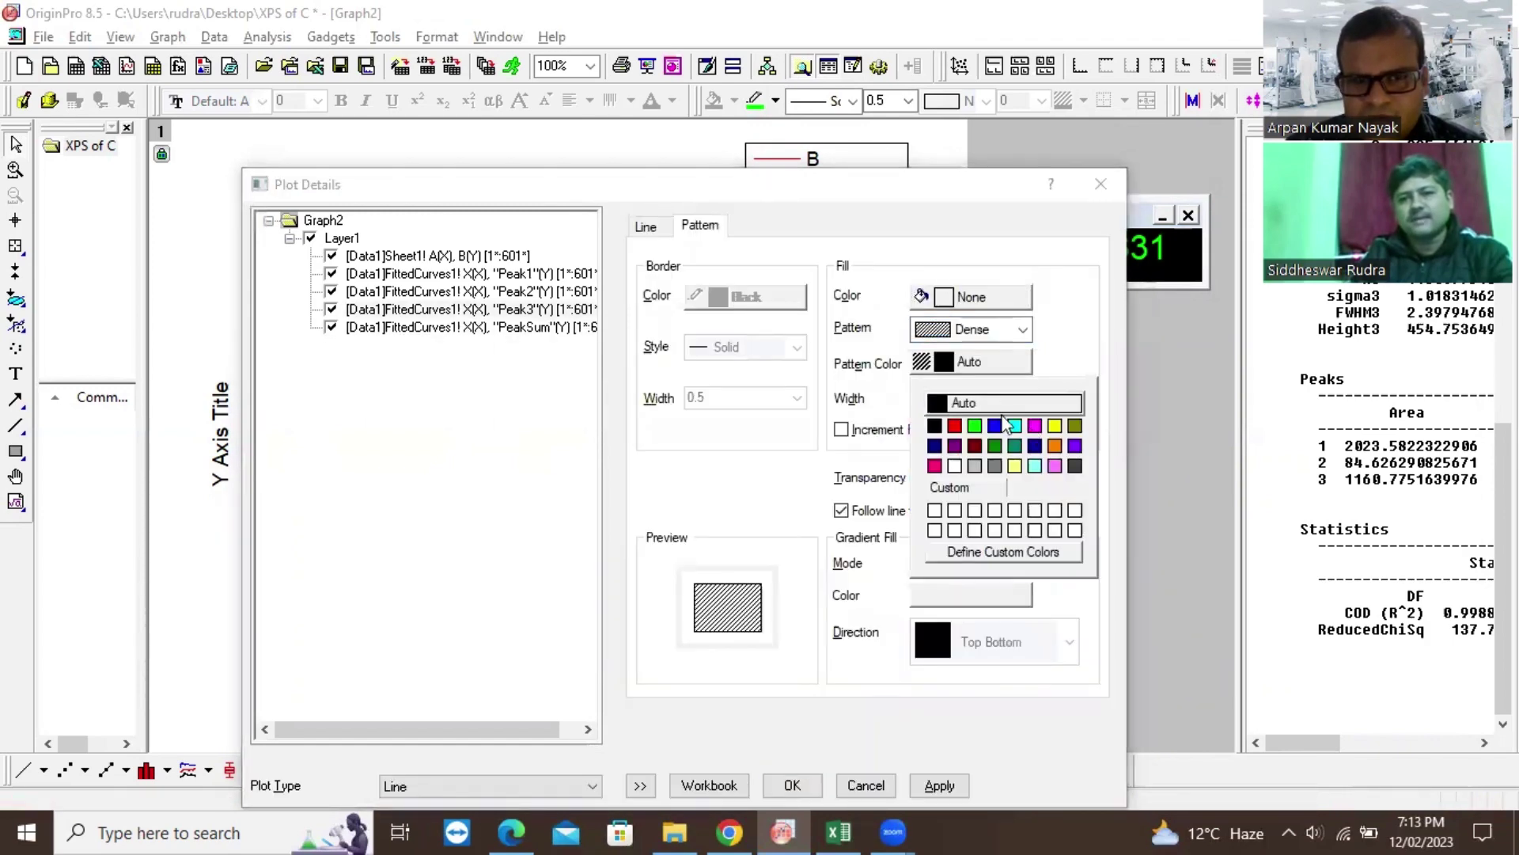
pyautogui.click(1035, 426)
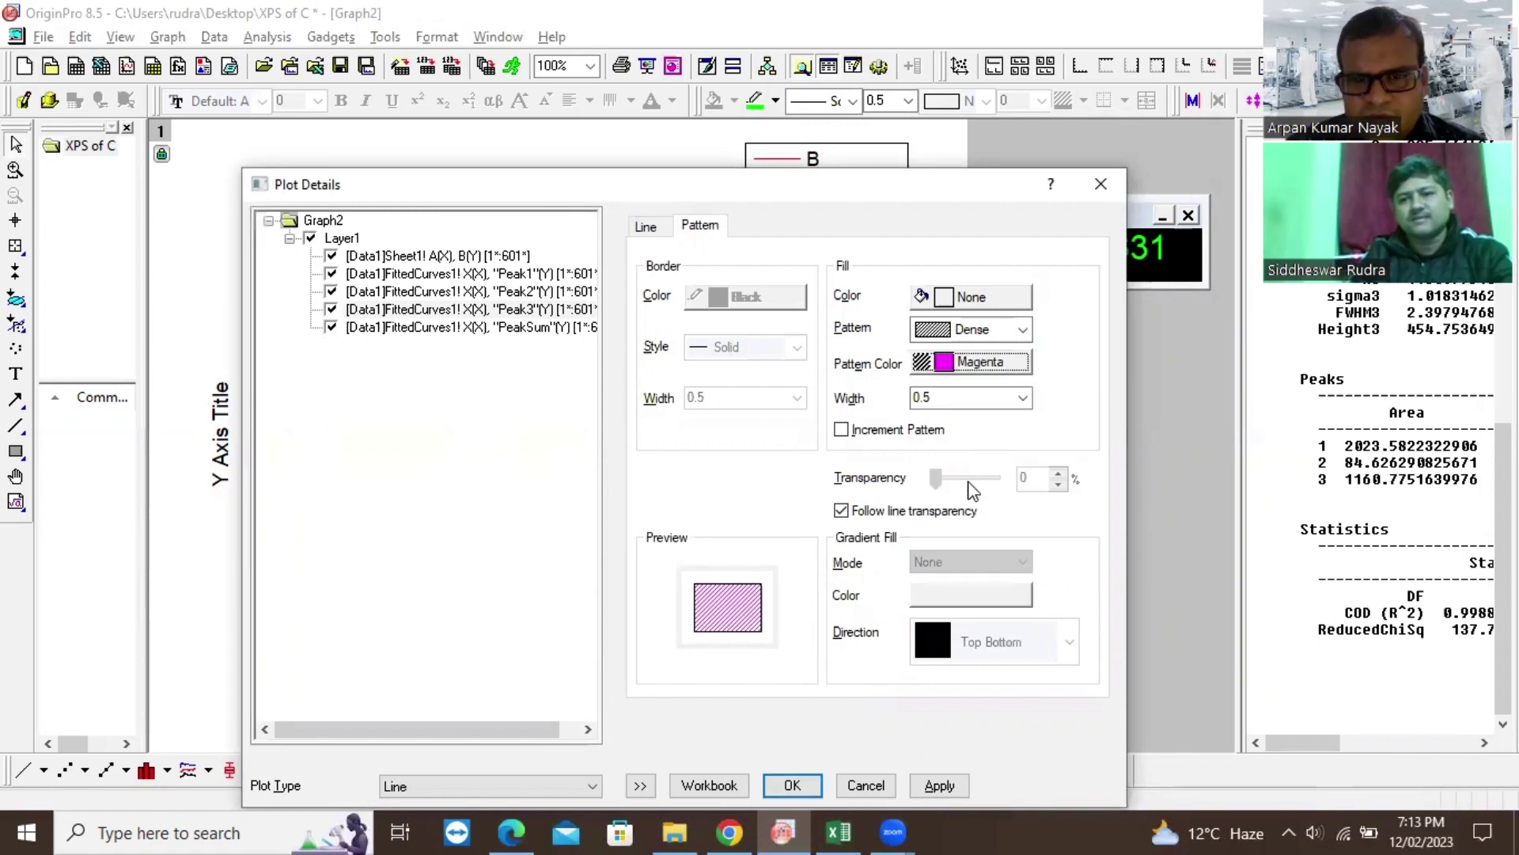
pyautogui.click(1022, 397)
pyautogui.press('Down')
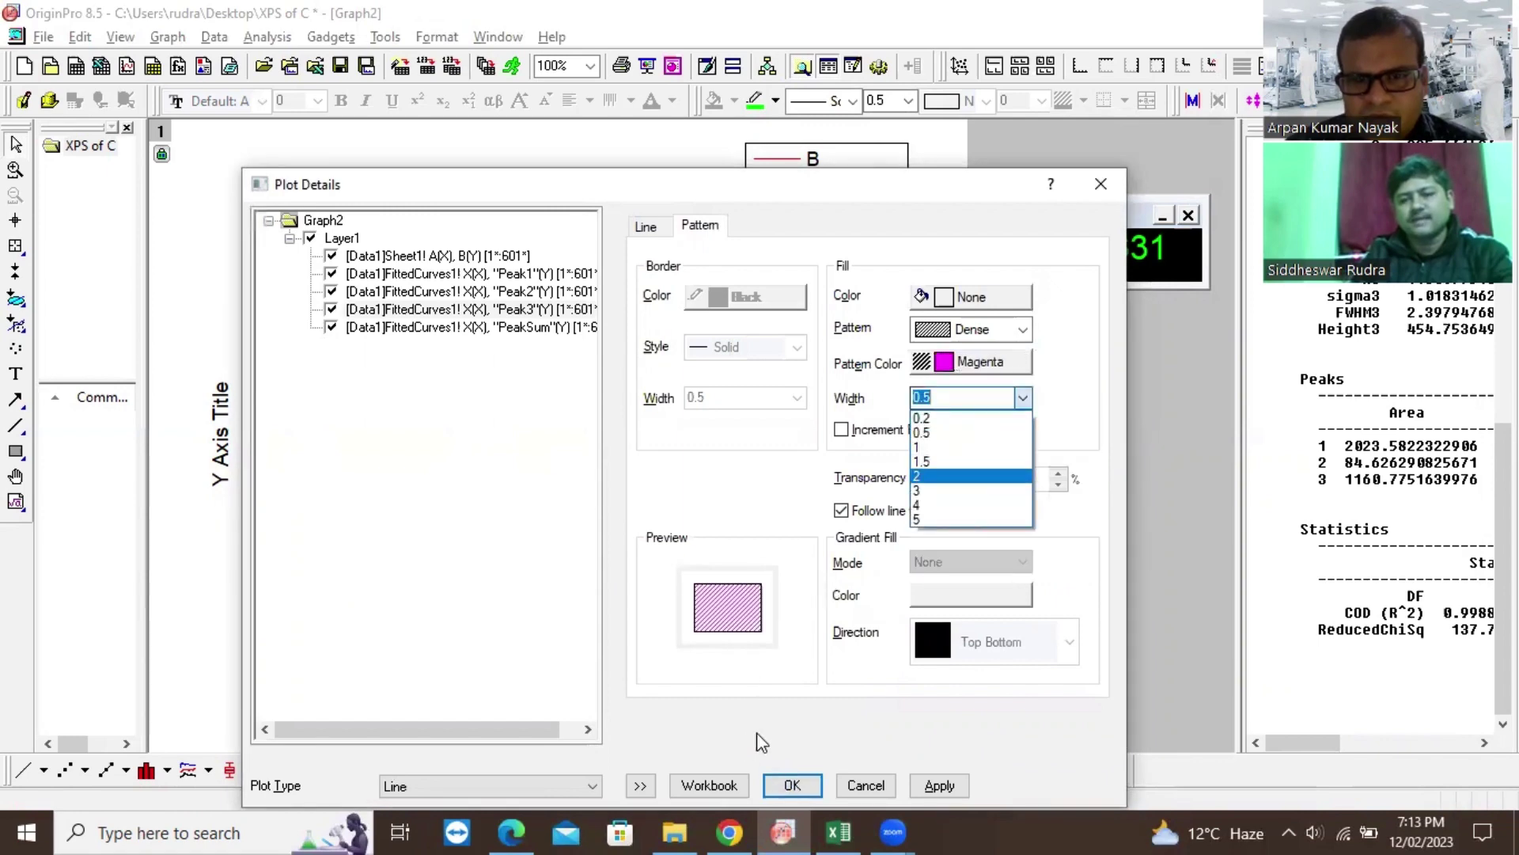
pyautogui.press('Return')
pyautogui.press('Return')
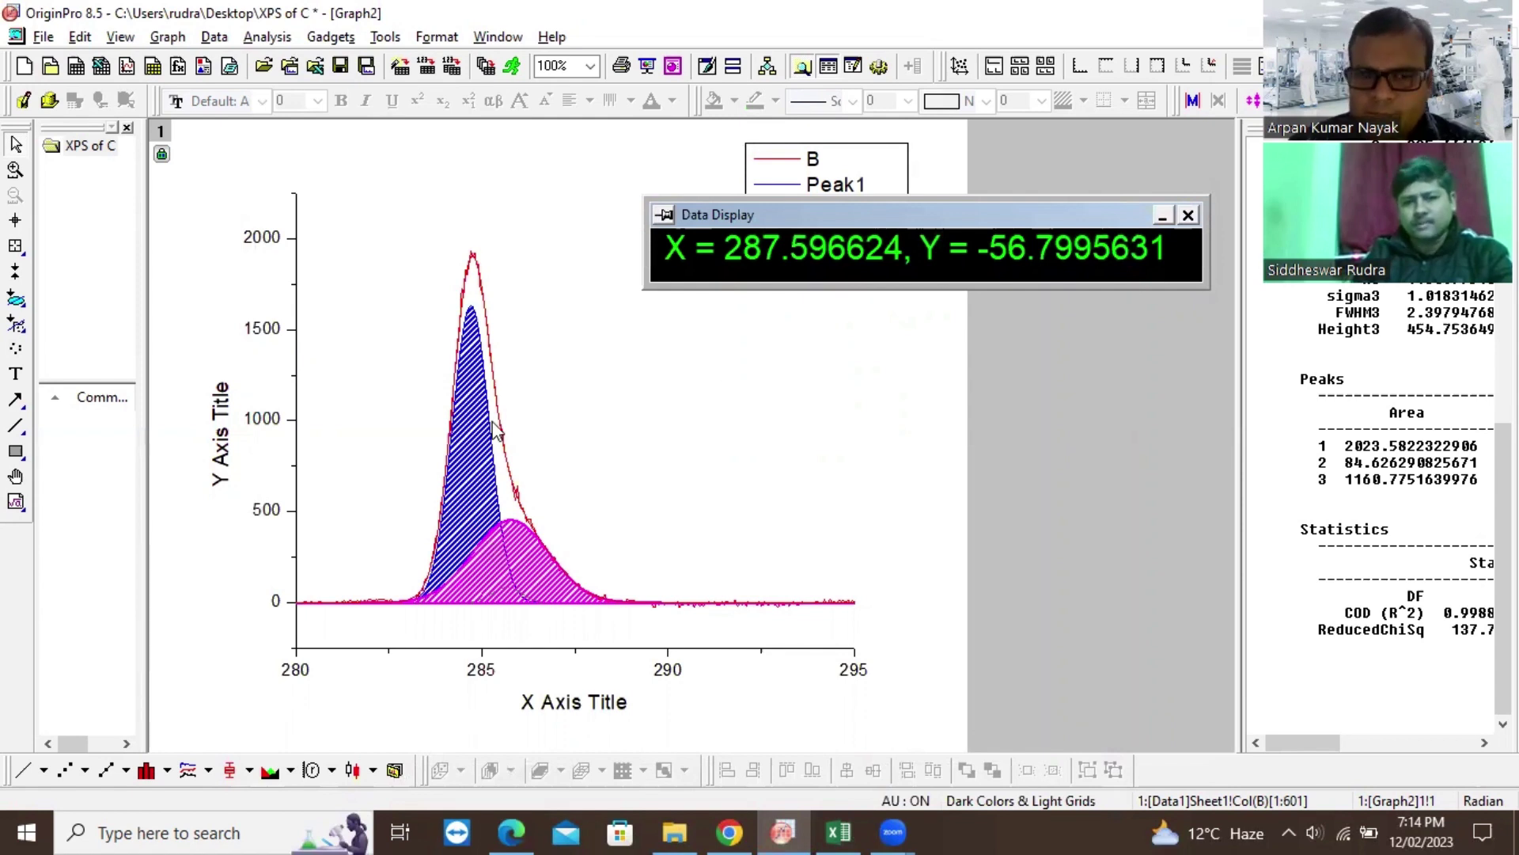
# Step: Thin Peak3's magenta hatch lines to width 0.5
pyautogui.doubleClick(511, 554)
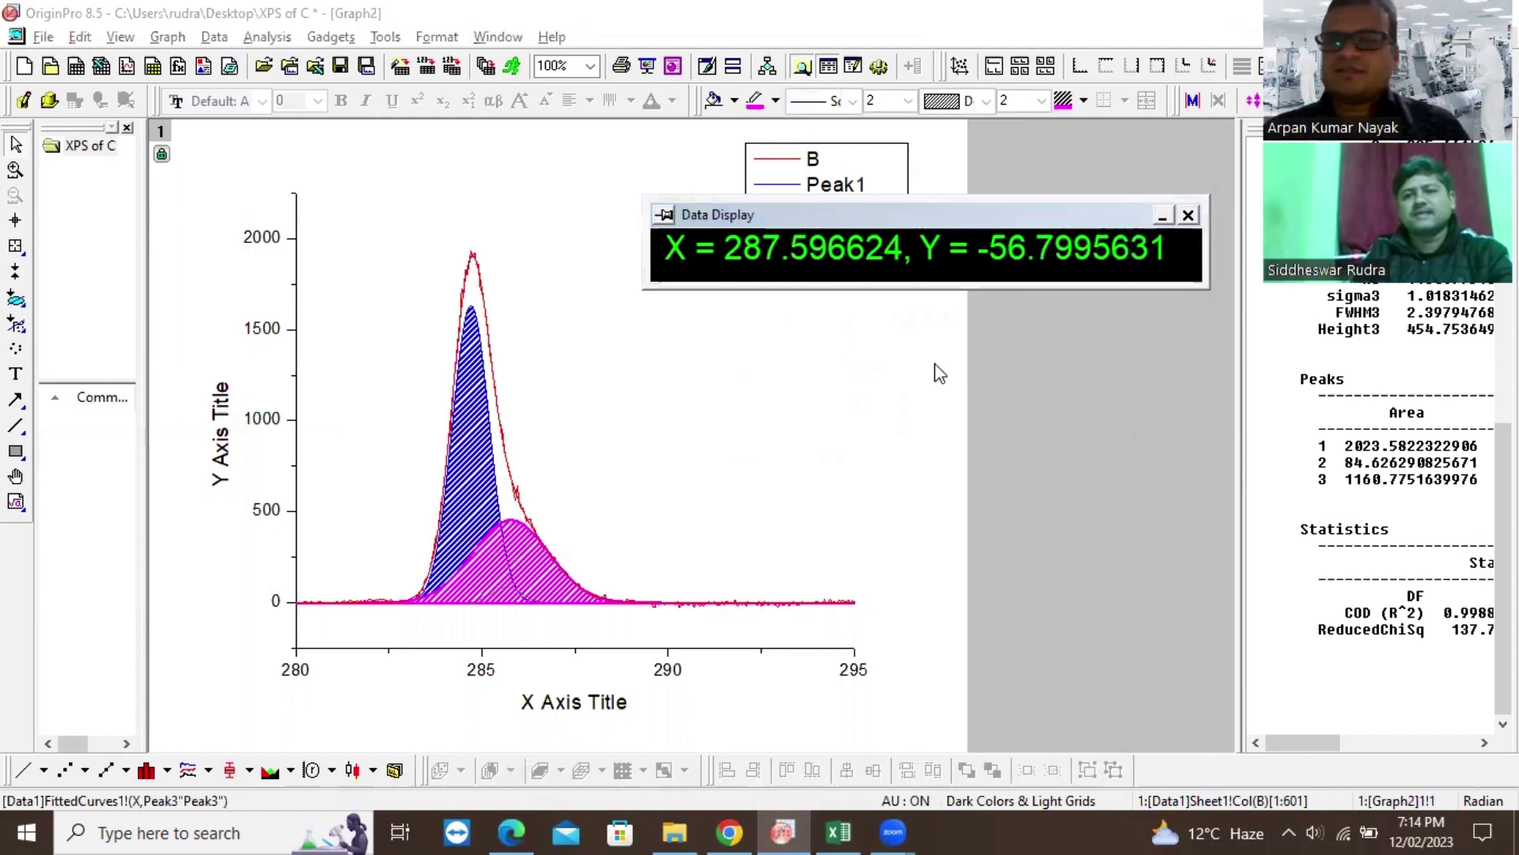
pyautogui.click(971, 392)
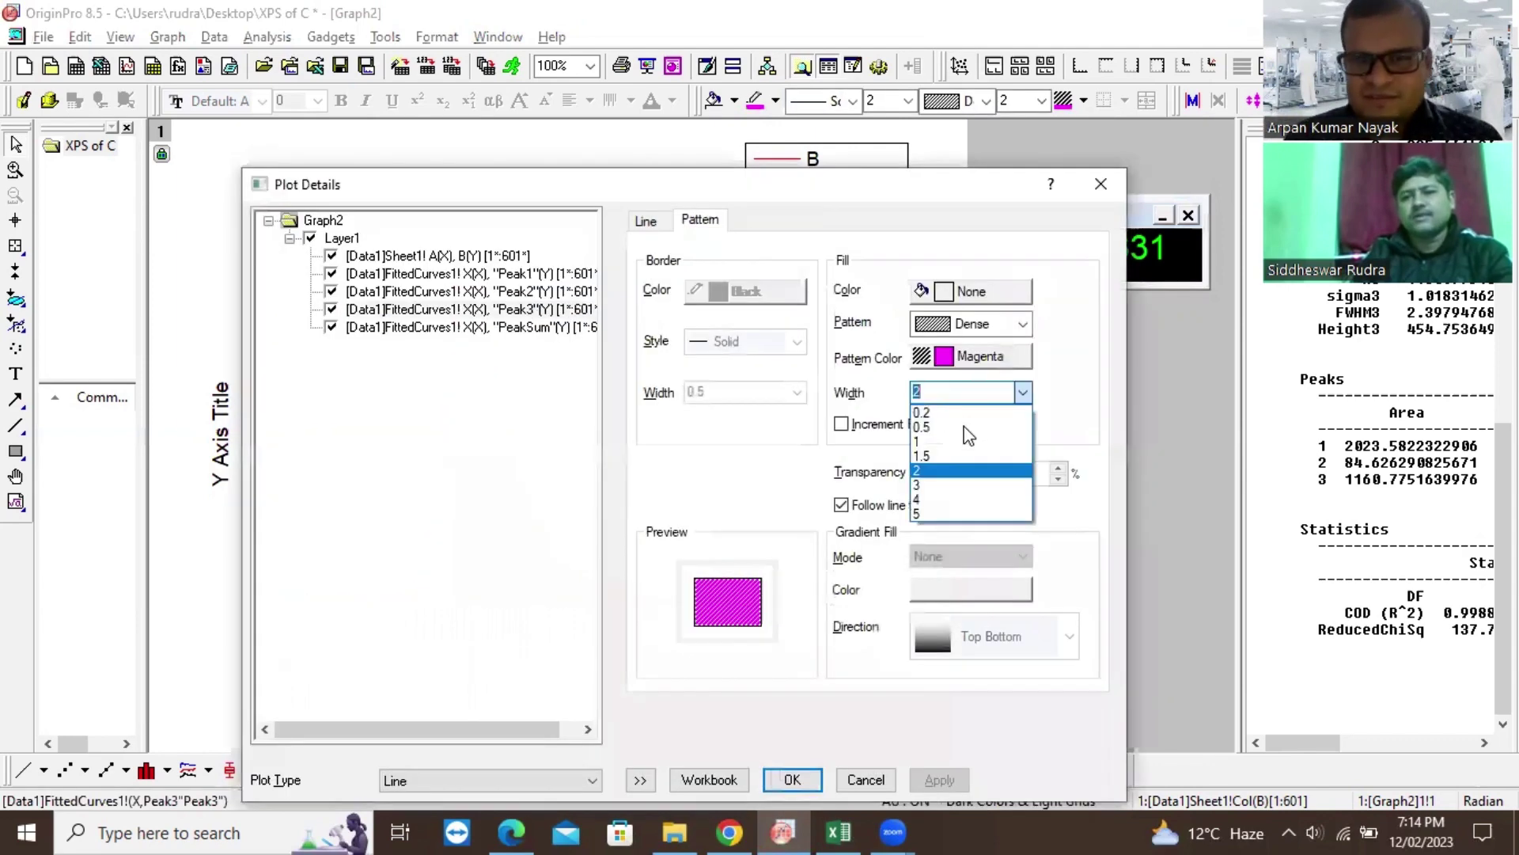
pyautogui.click(968, 435)
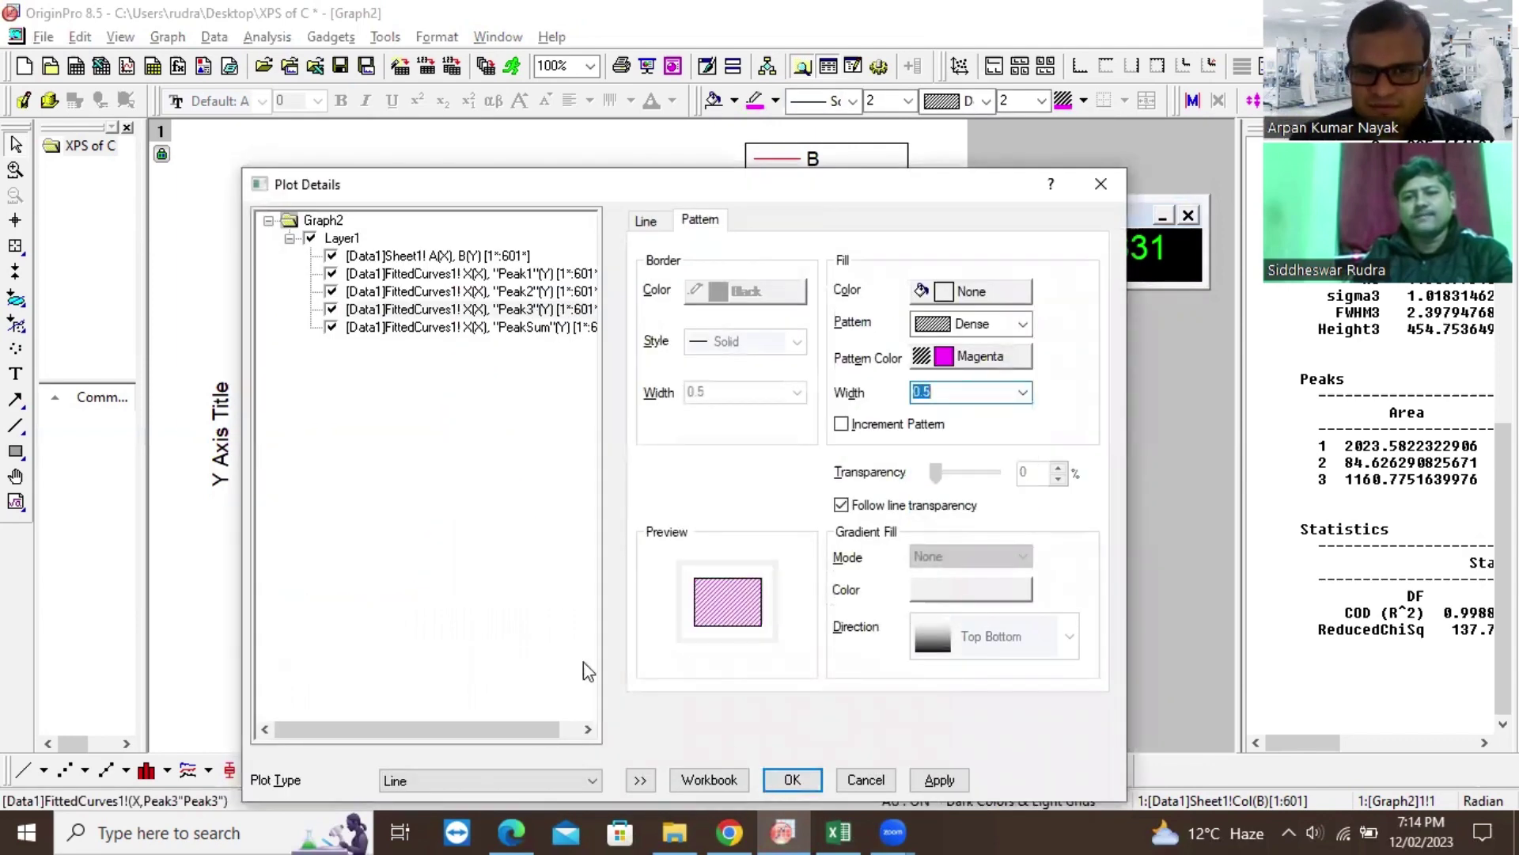
pyautogui.press('Return')
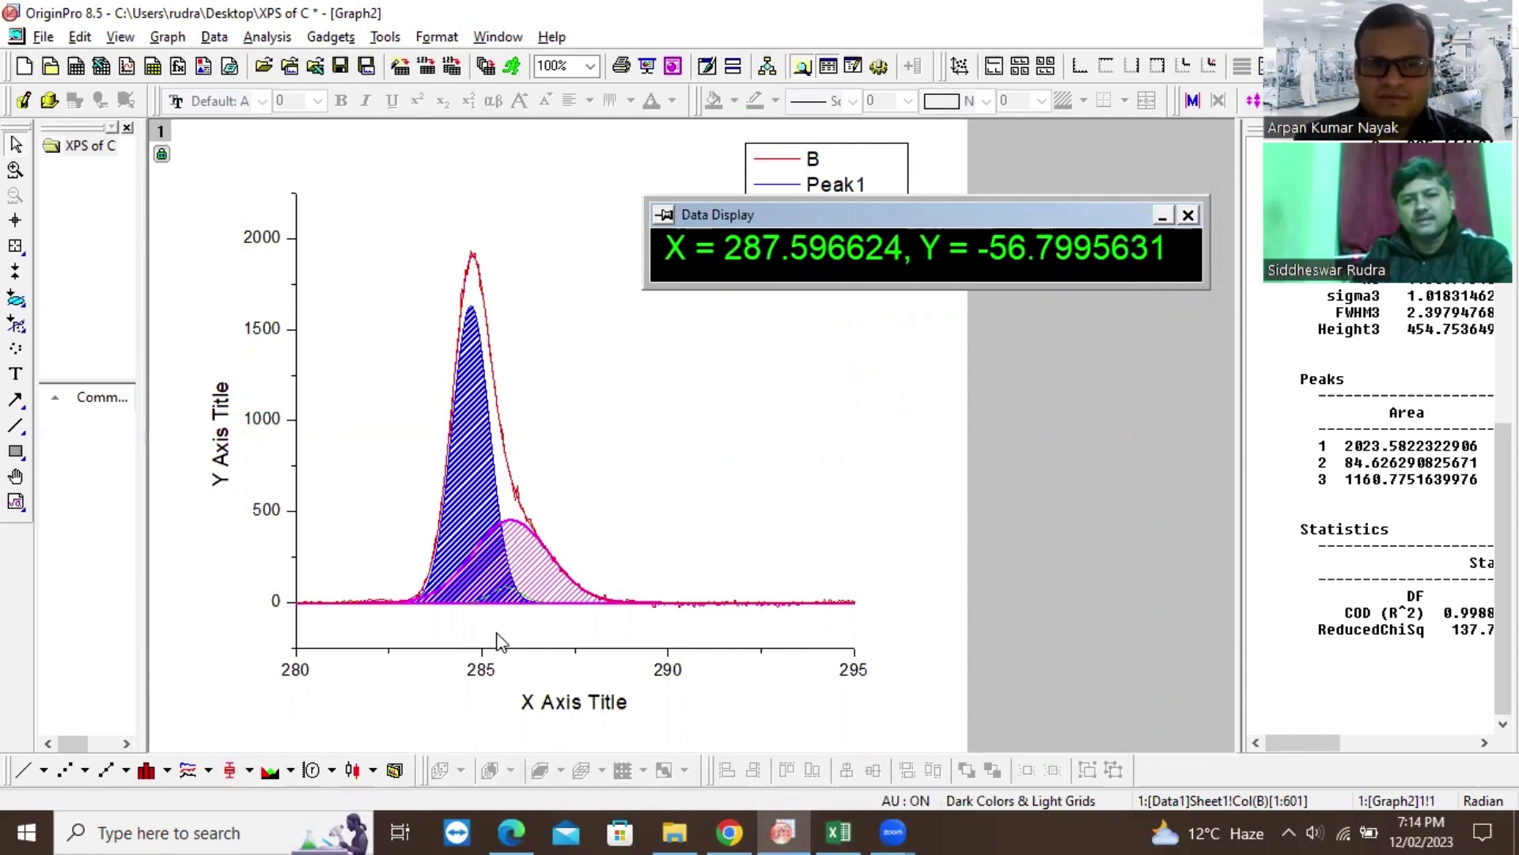
# Step: Select the Peak2 curve in Plot Details and turn on fill under it
pyautogui.doubleClick(511, 596)
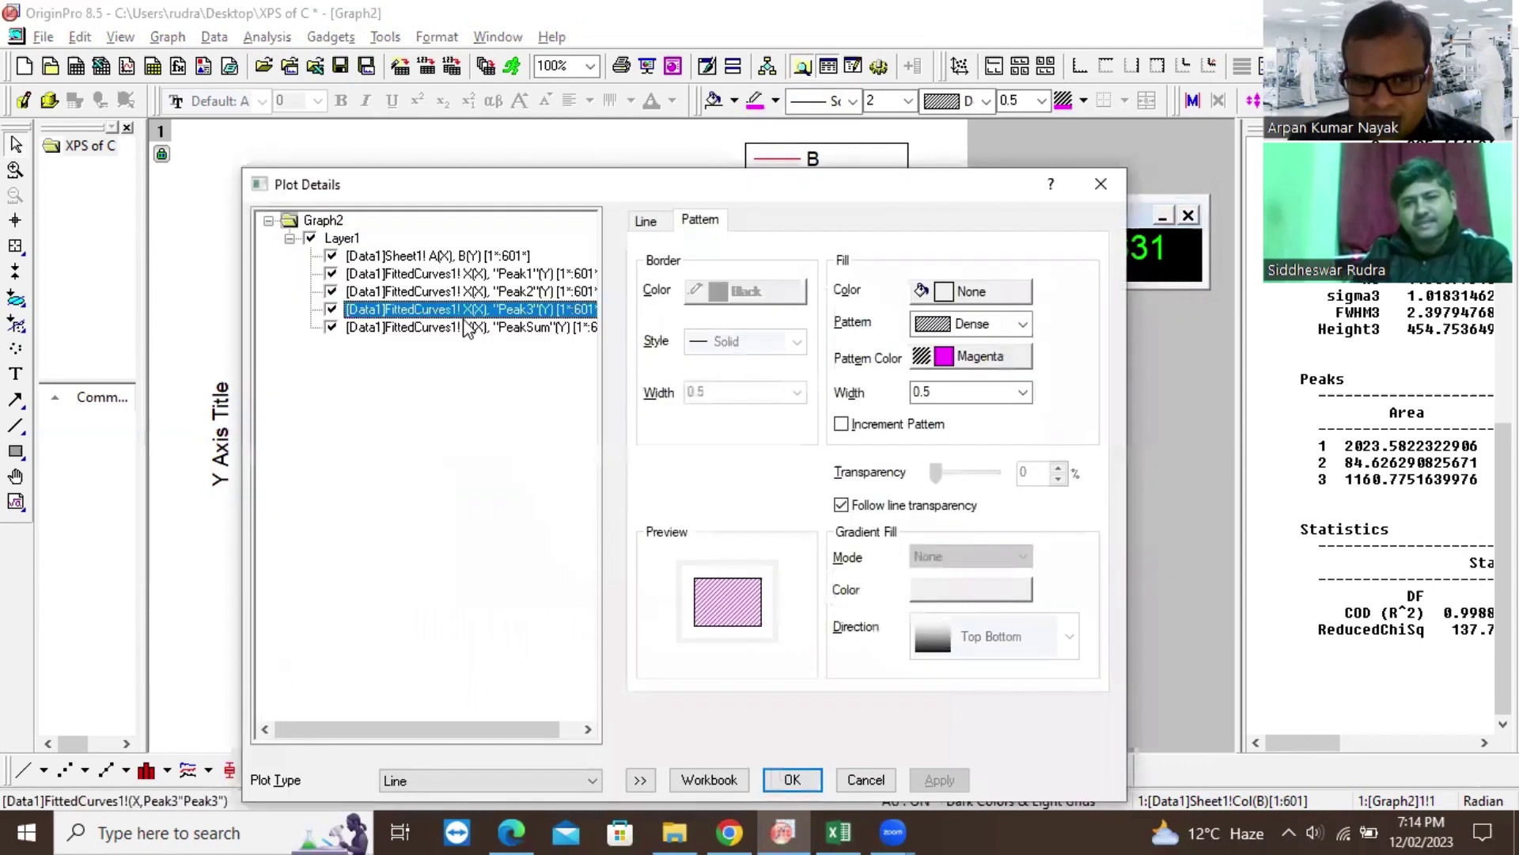
pyautogui.click(461, 328)
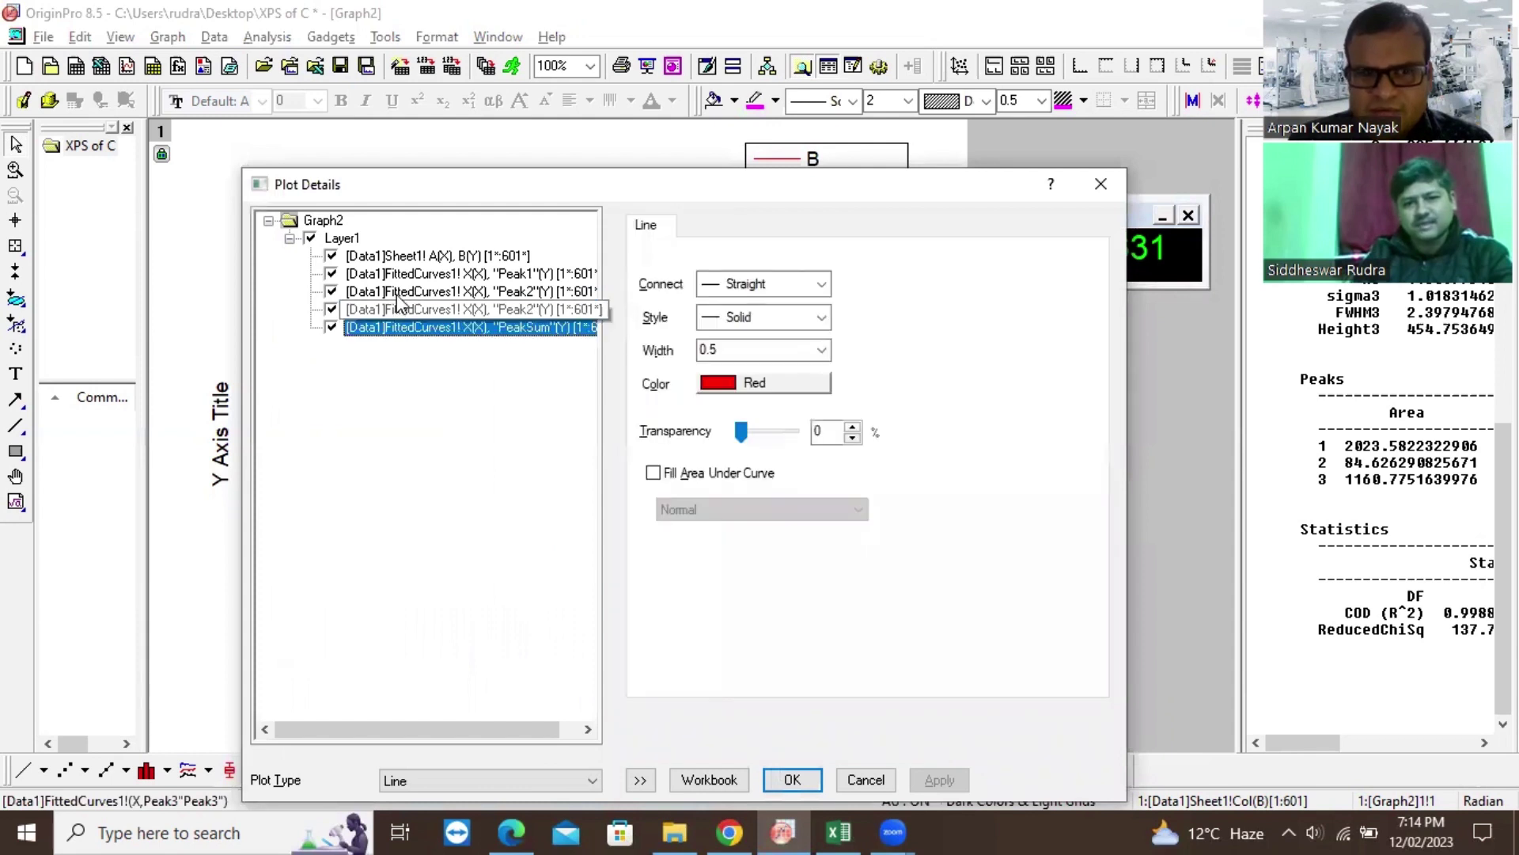
pyautogui.click(401, 292)
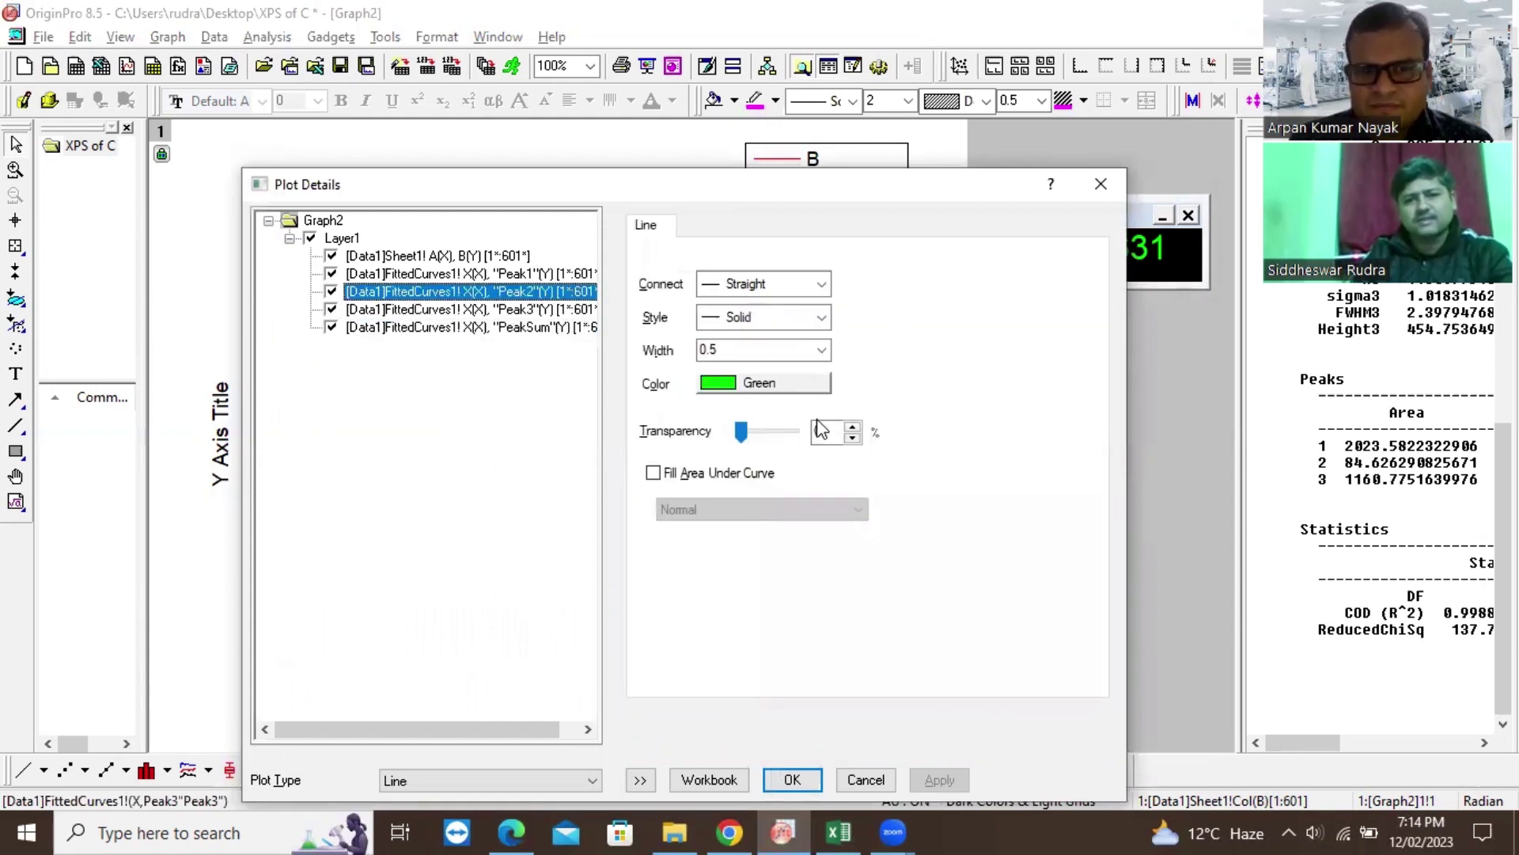
pyautogui.hotkey('alt', 'a')
pyautogui.click(748, 509)
pyautogui.press('Down')
pyautogui.press('Return')
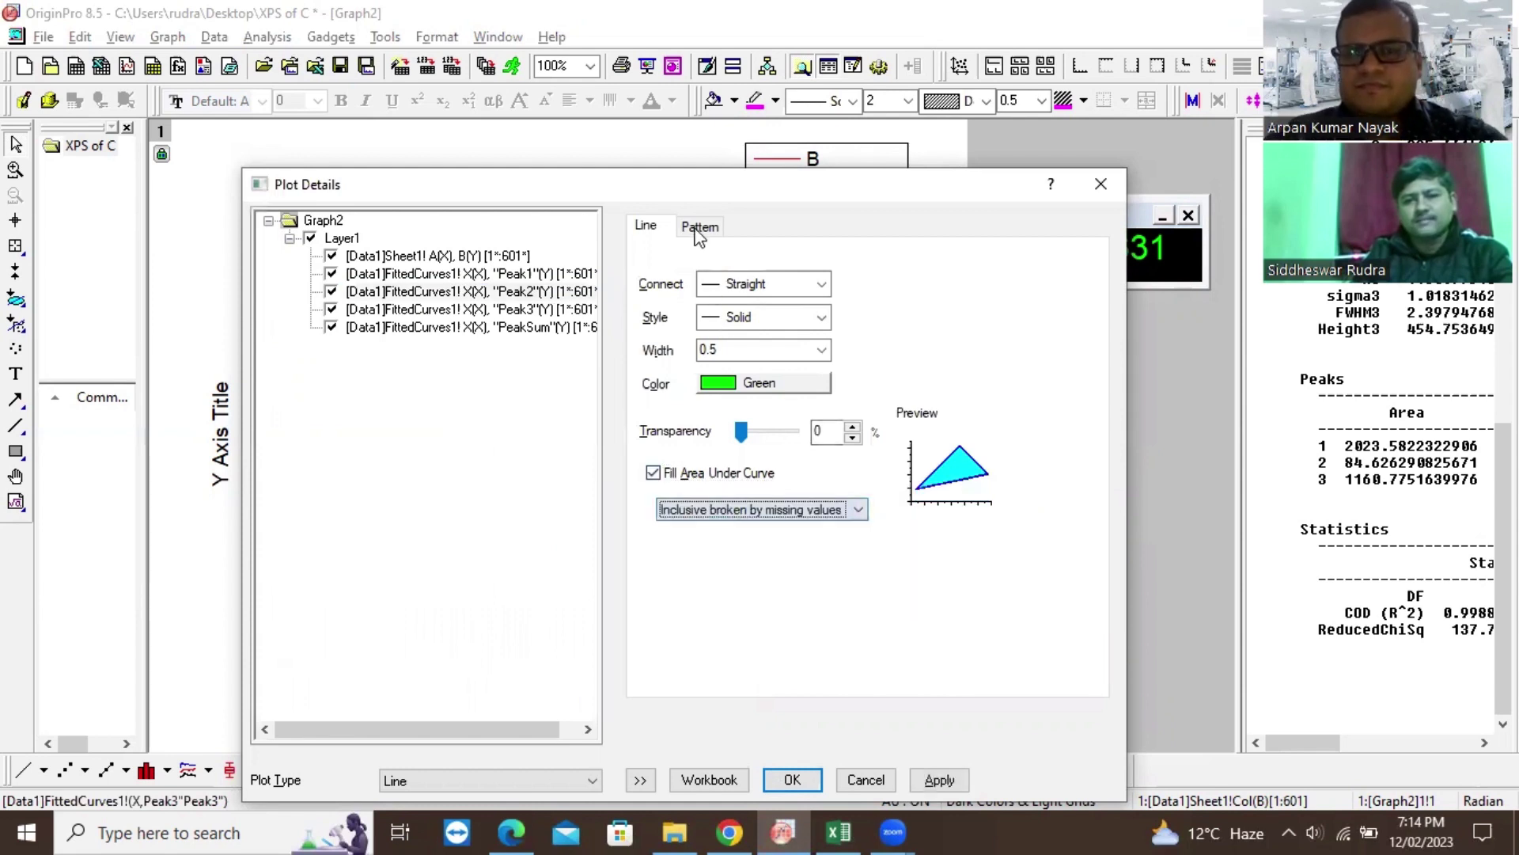
# Step: Set Peak2's pattern to no fill colour with a dense black hatch, width 3
pyautogui.click(700, 227)
pyautogui.click(993, 298)
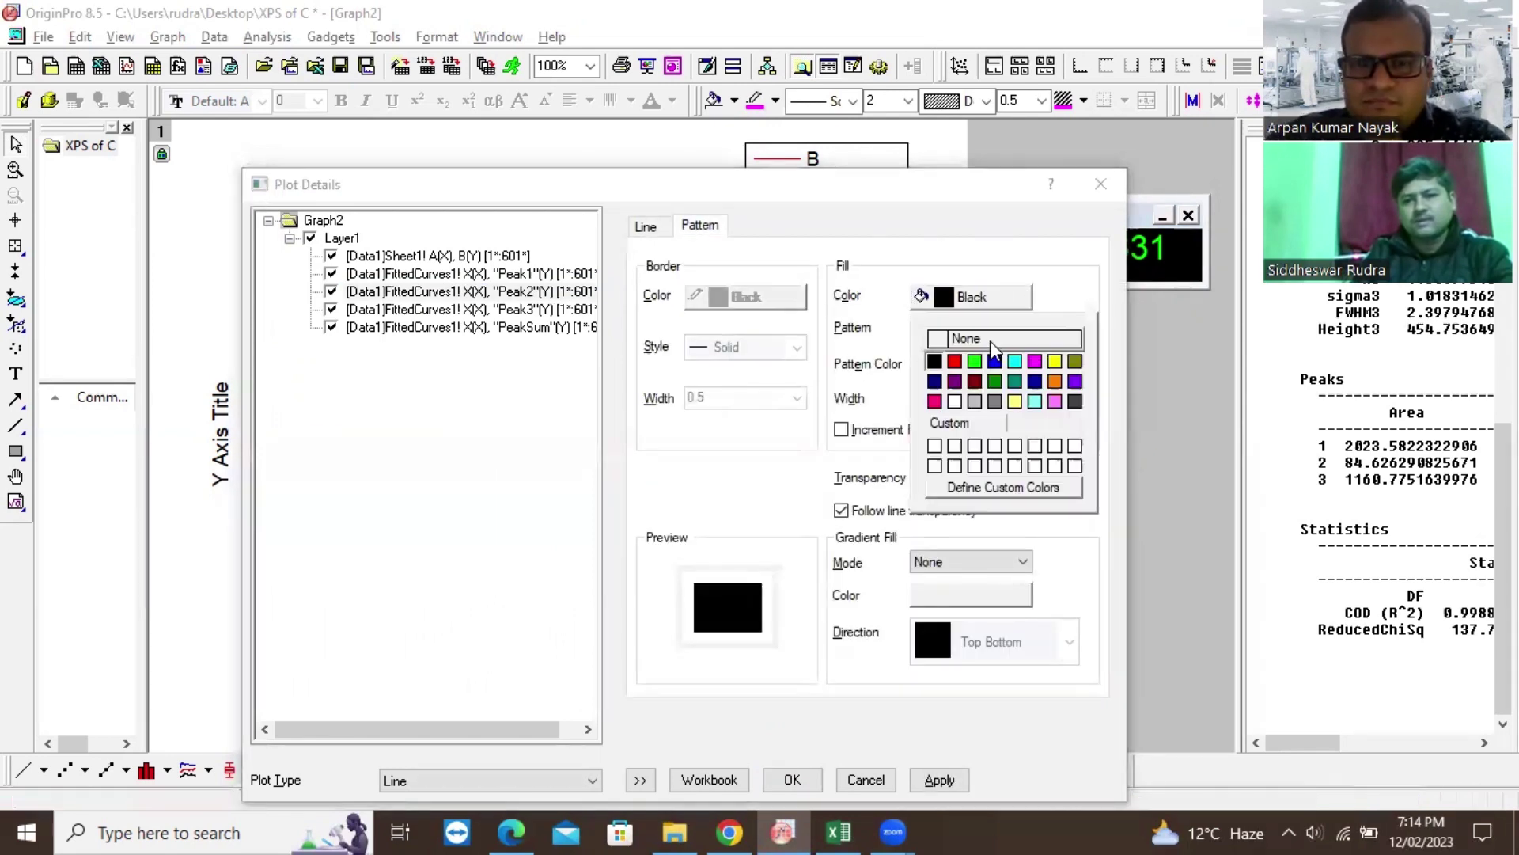
pyautogui.click(990, 340)
pyautogui.click(989, 329)
pyautogui.click(992, 364)
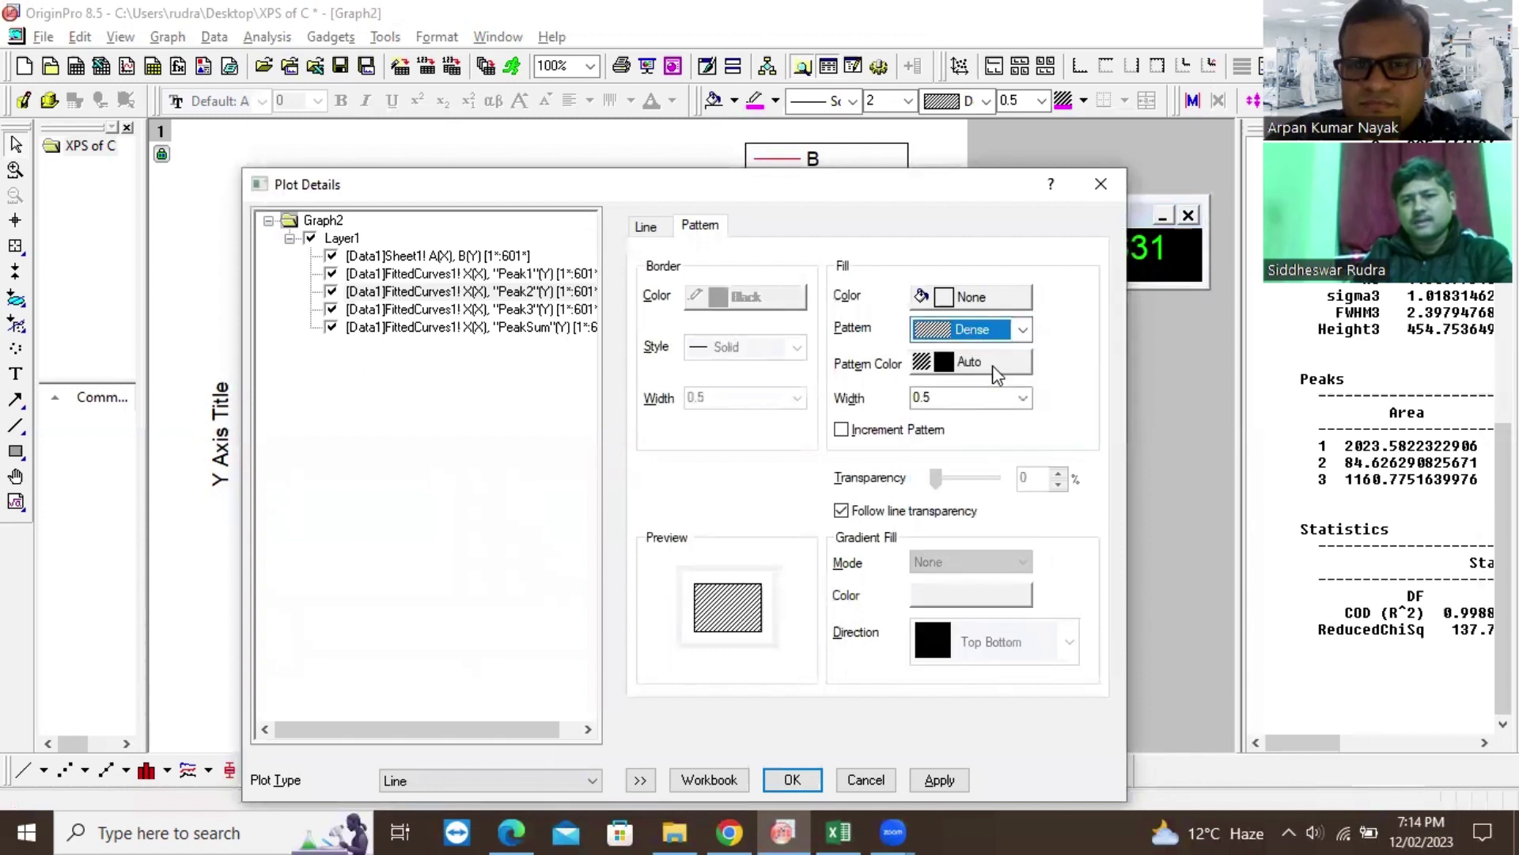
pyautogui.click(993, 364)
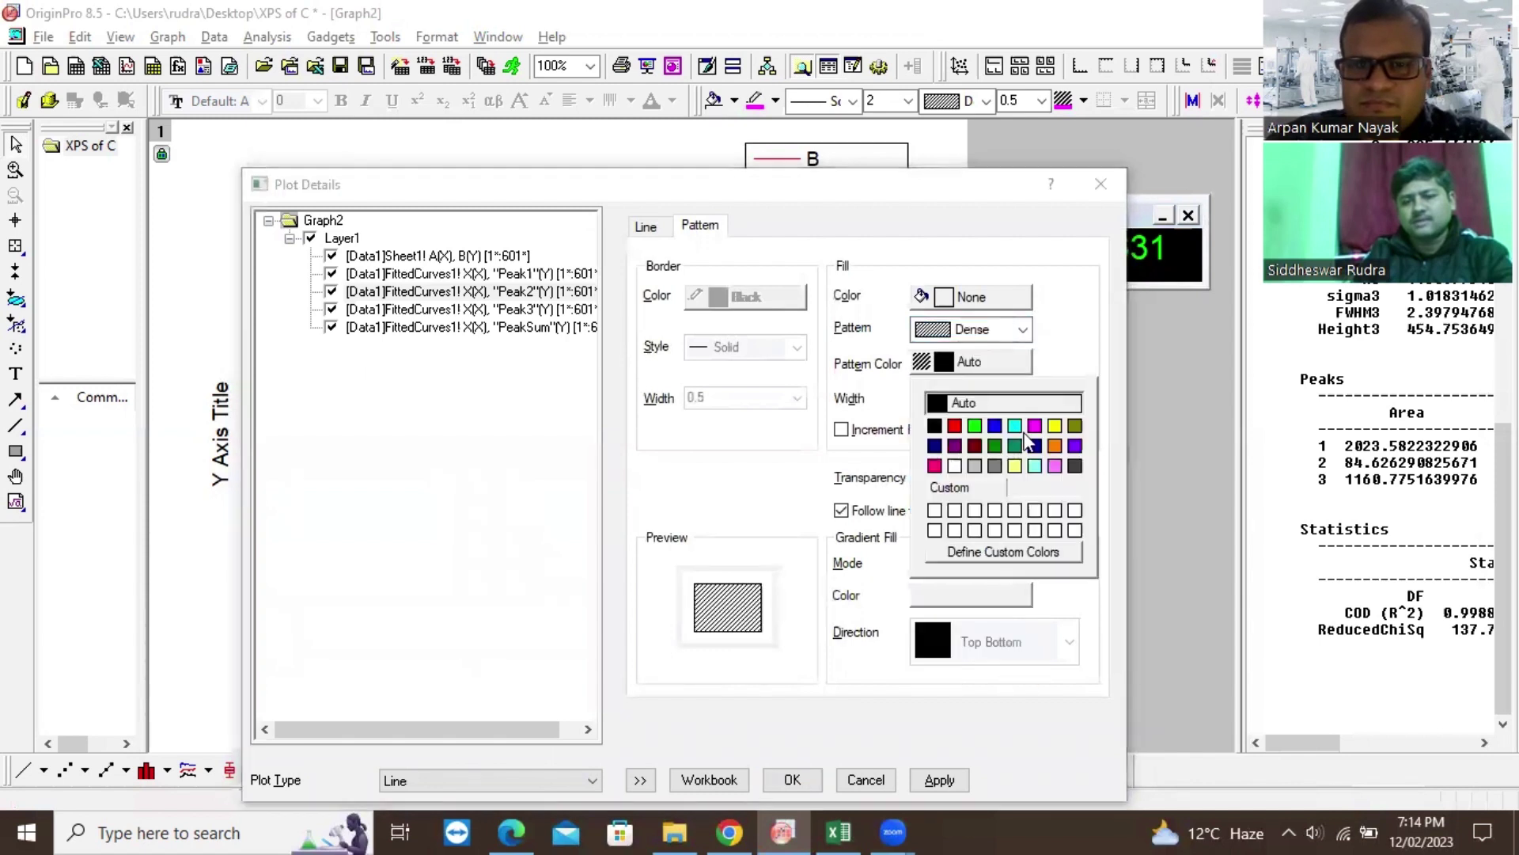
pyautogui.click(934, 426)
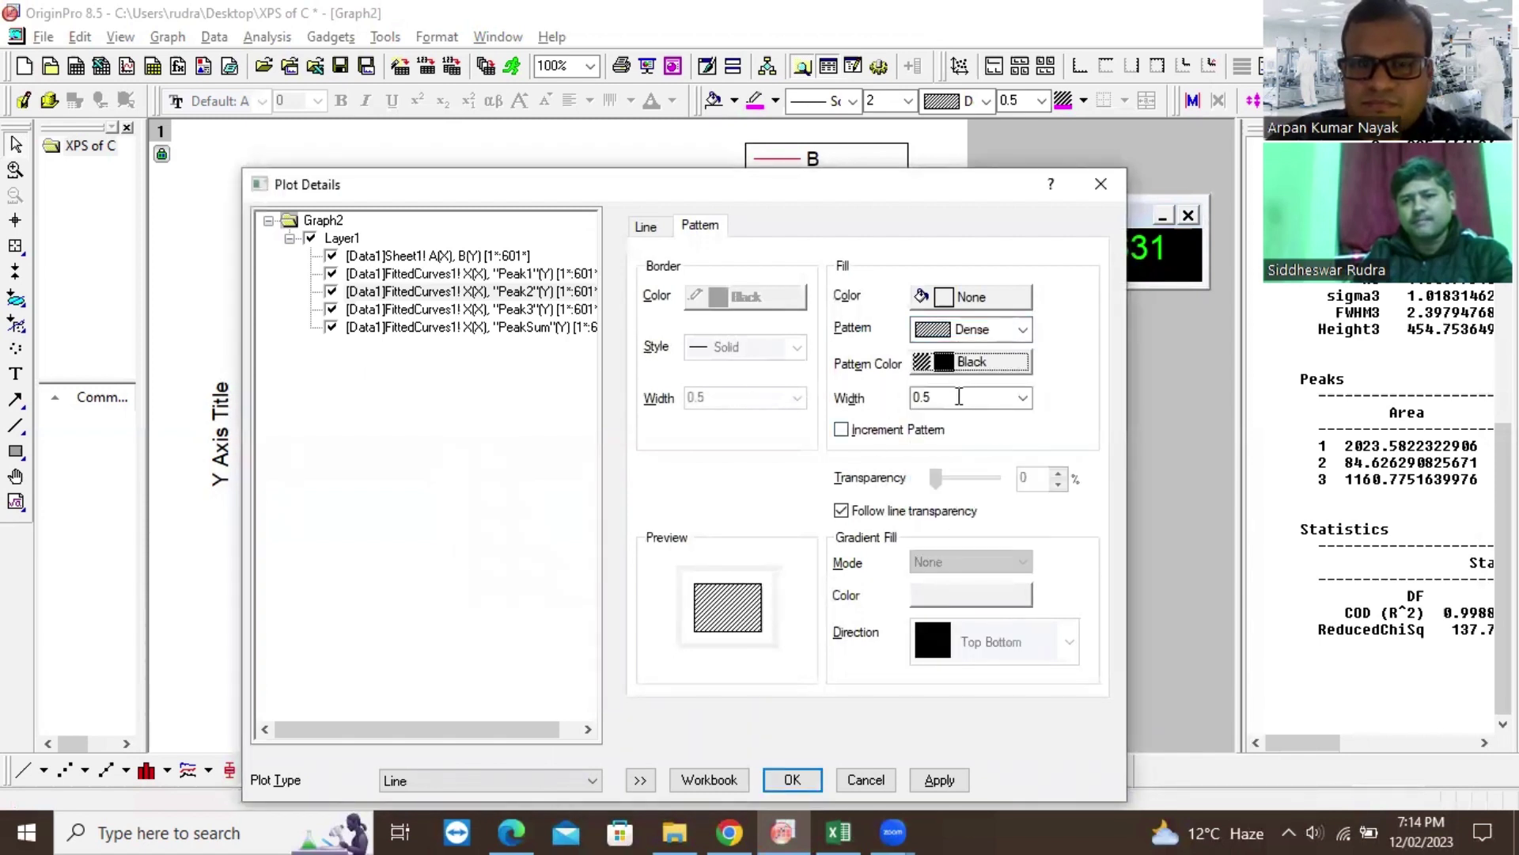
pyautogui.click(1023, 398)
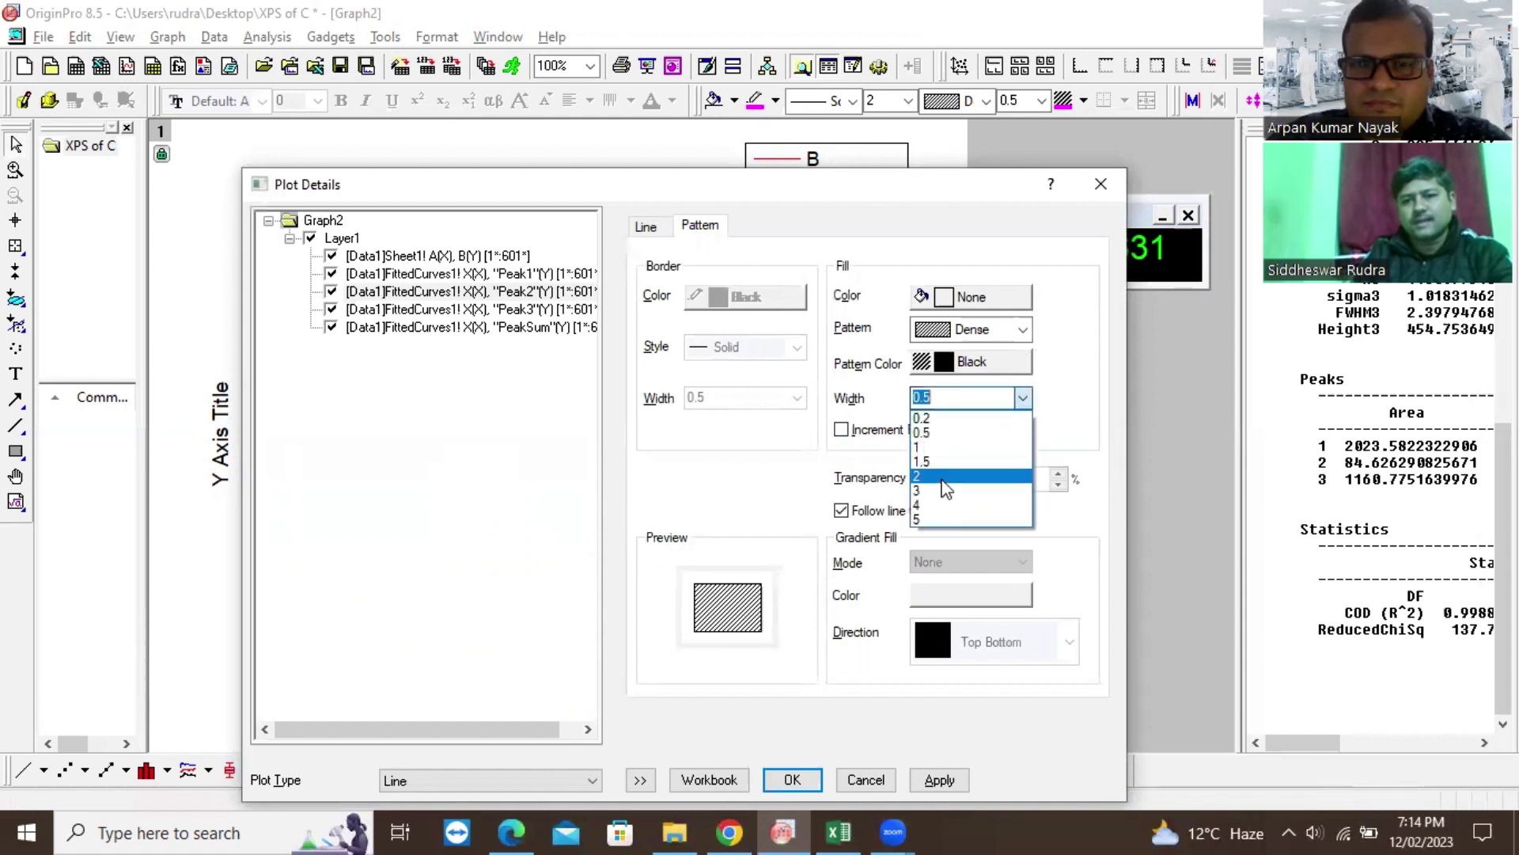
pyautogui.click(766, 790)
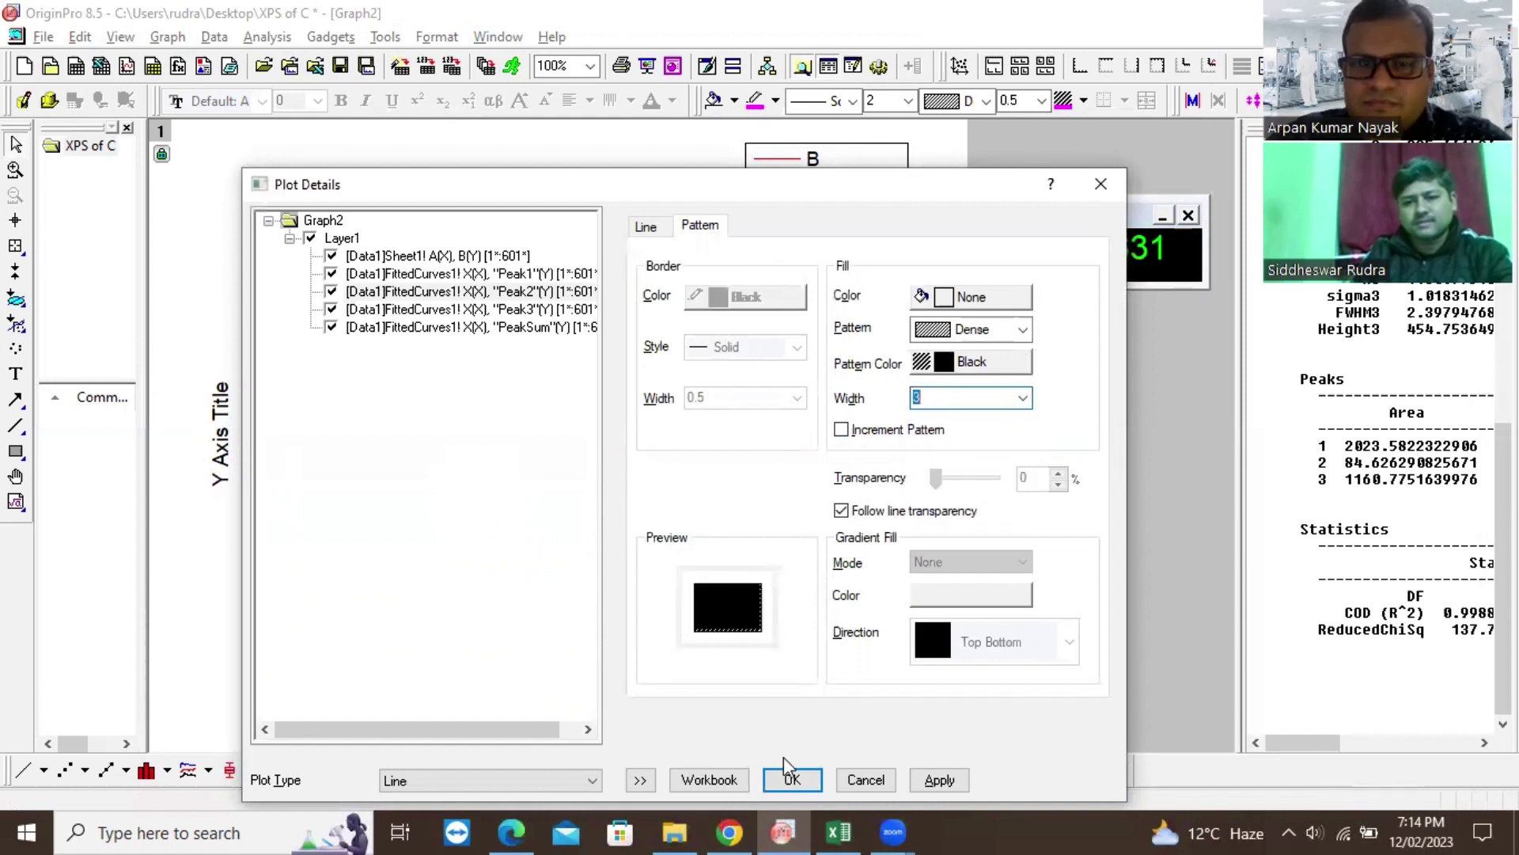
# Step: Make the Peak2 curve a black line of width 2
pyautogui.click(645, 227)
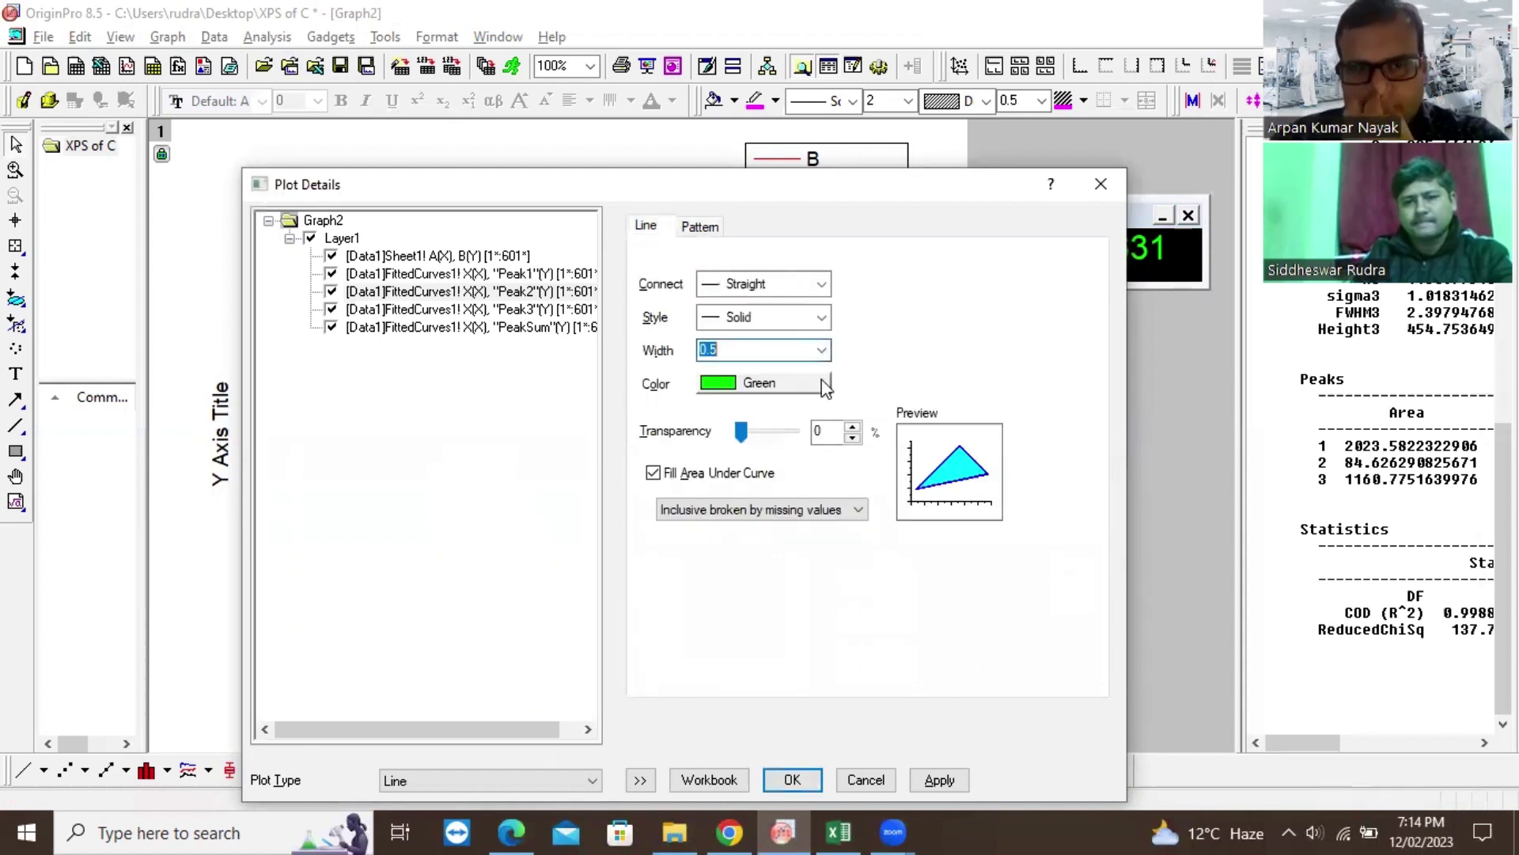
pyautogui.click(821, 350)
pyautogui.click(792, 428)
pyautogui.click(764, 383)
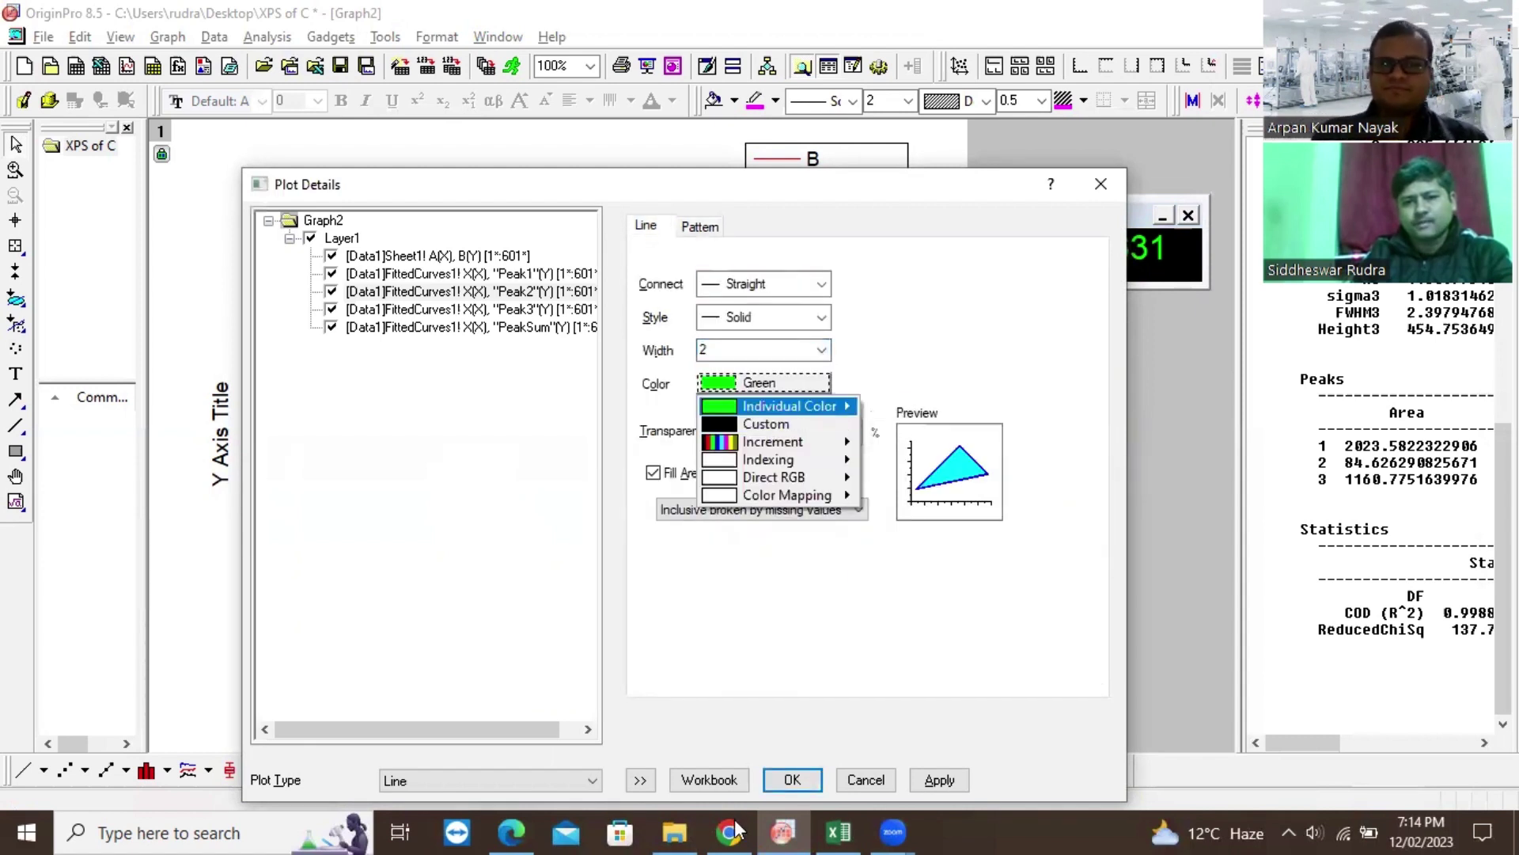
pyautogui.press('Up')
pyautogui.press('Return')
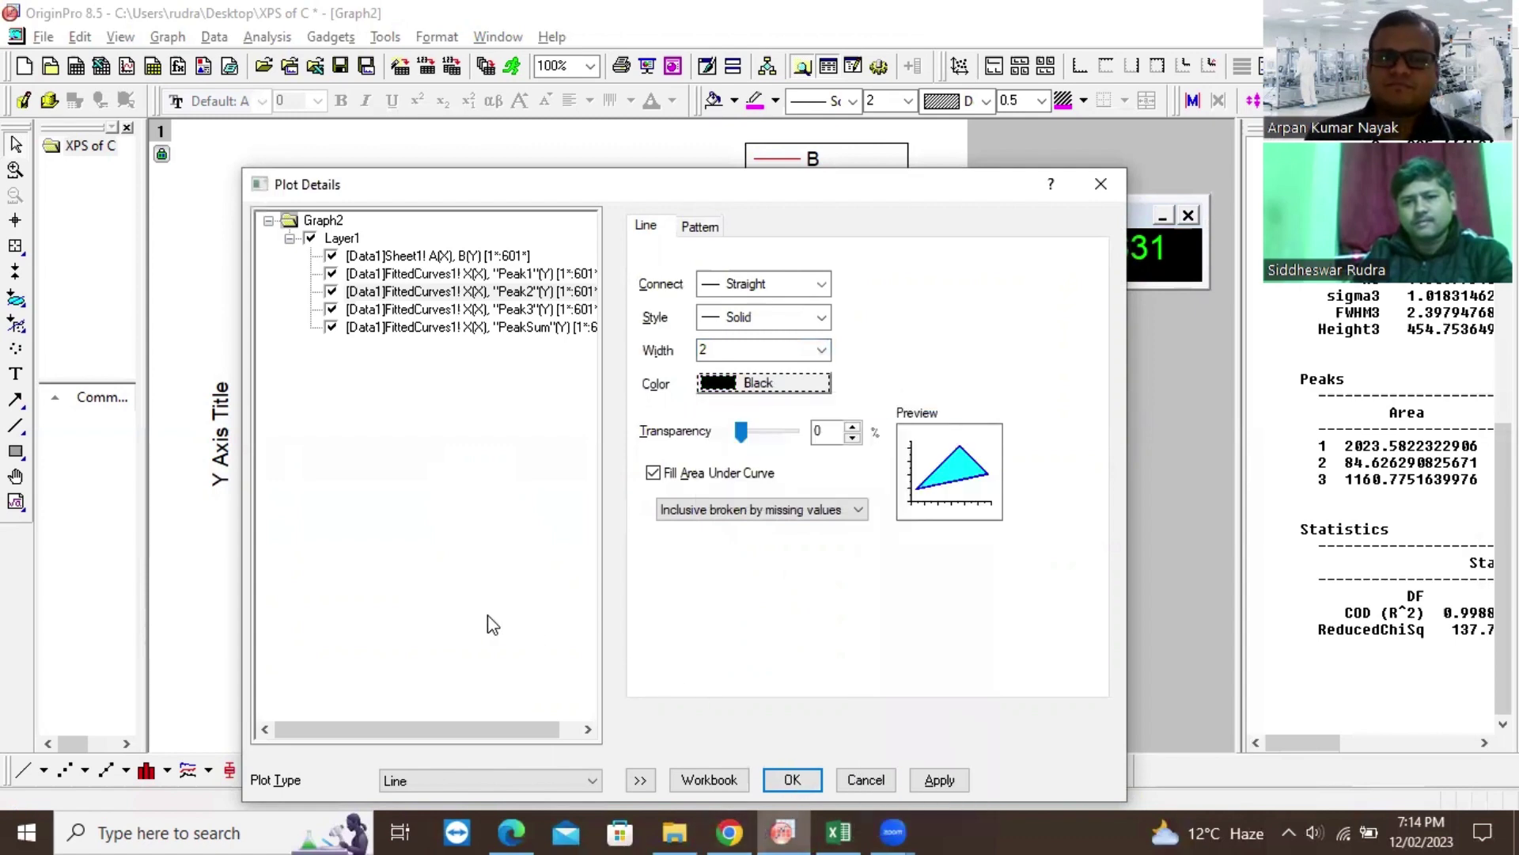
pyautogui.press('Return')
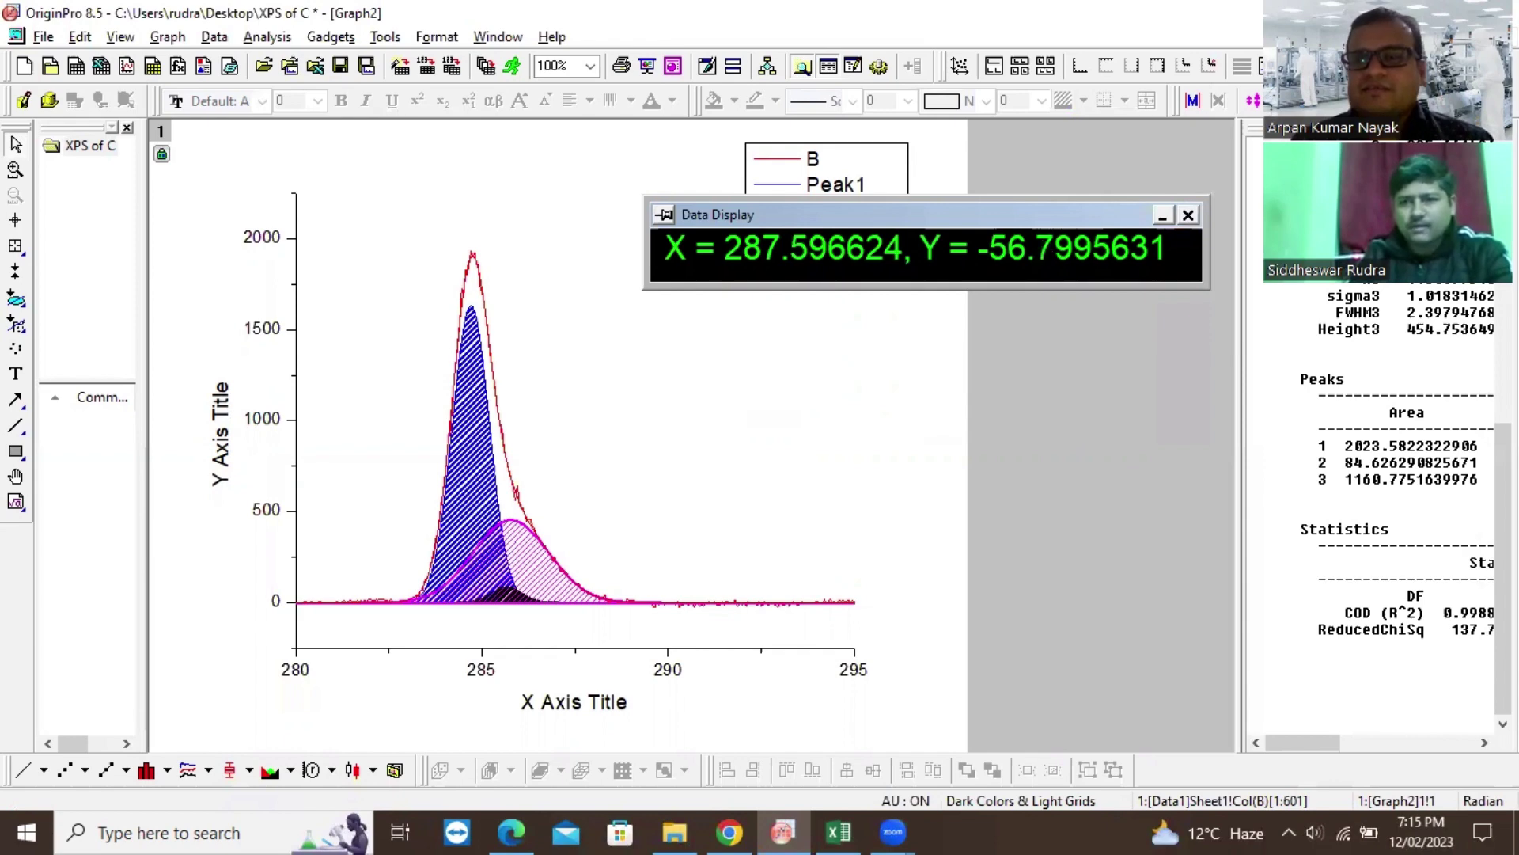
# Step: Hide the fit graph and delete the Multiple Peaks Fit Report1 sheet with all its output
pyautogui.hotkey('ctrl', 'F4')
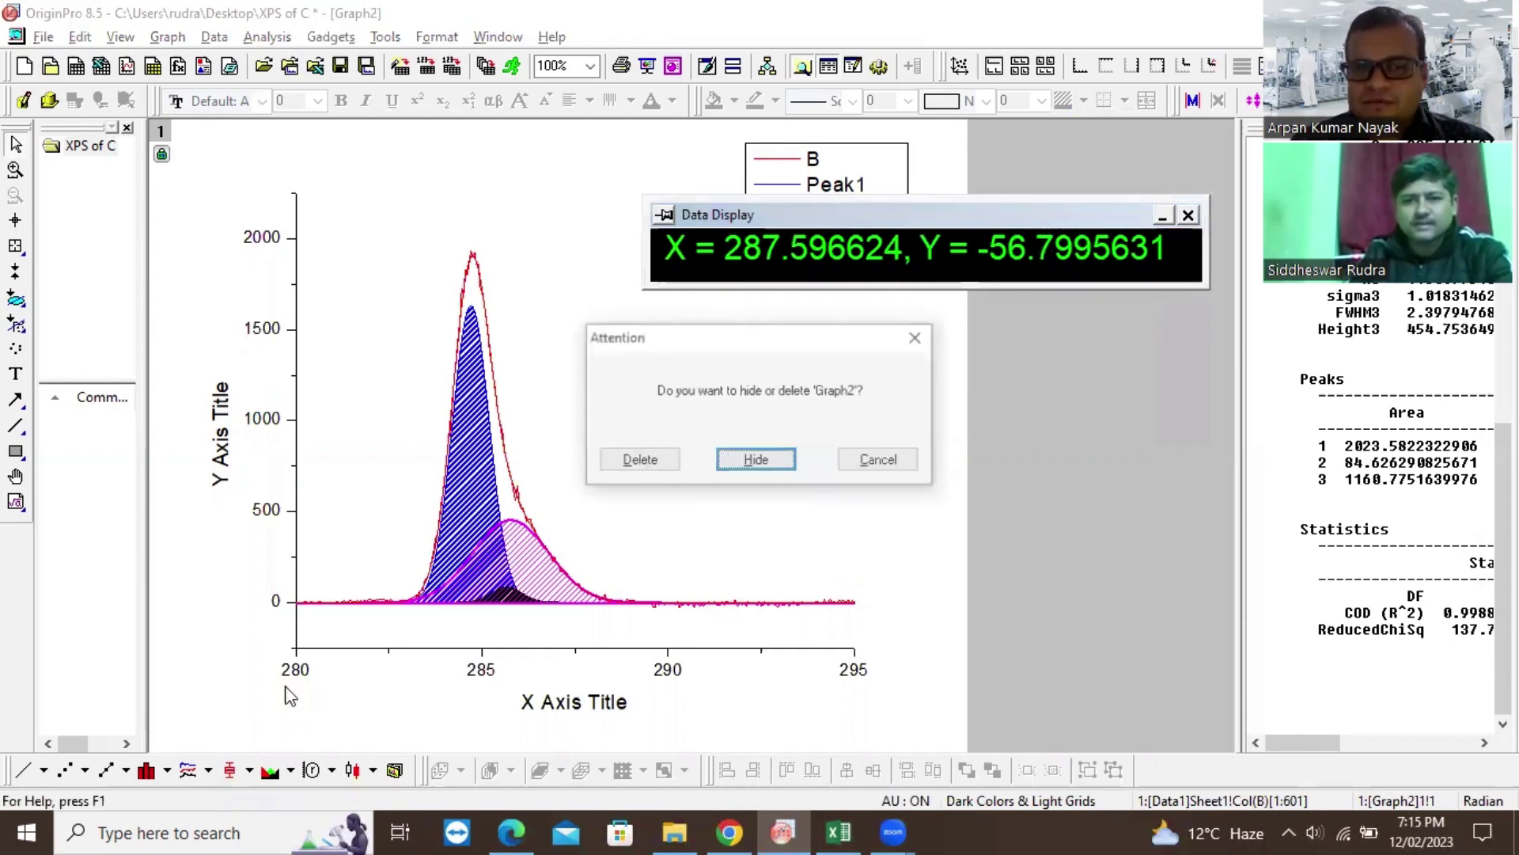
pyautogui.press('Return')
pyautogui.rightClick(342, 743)
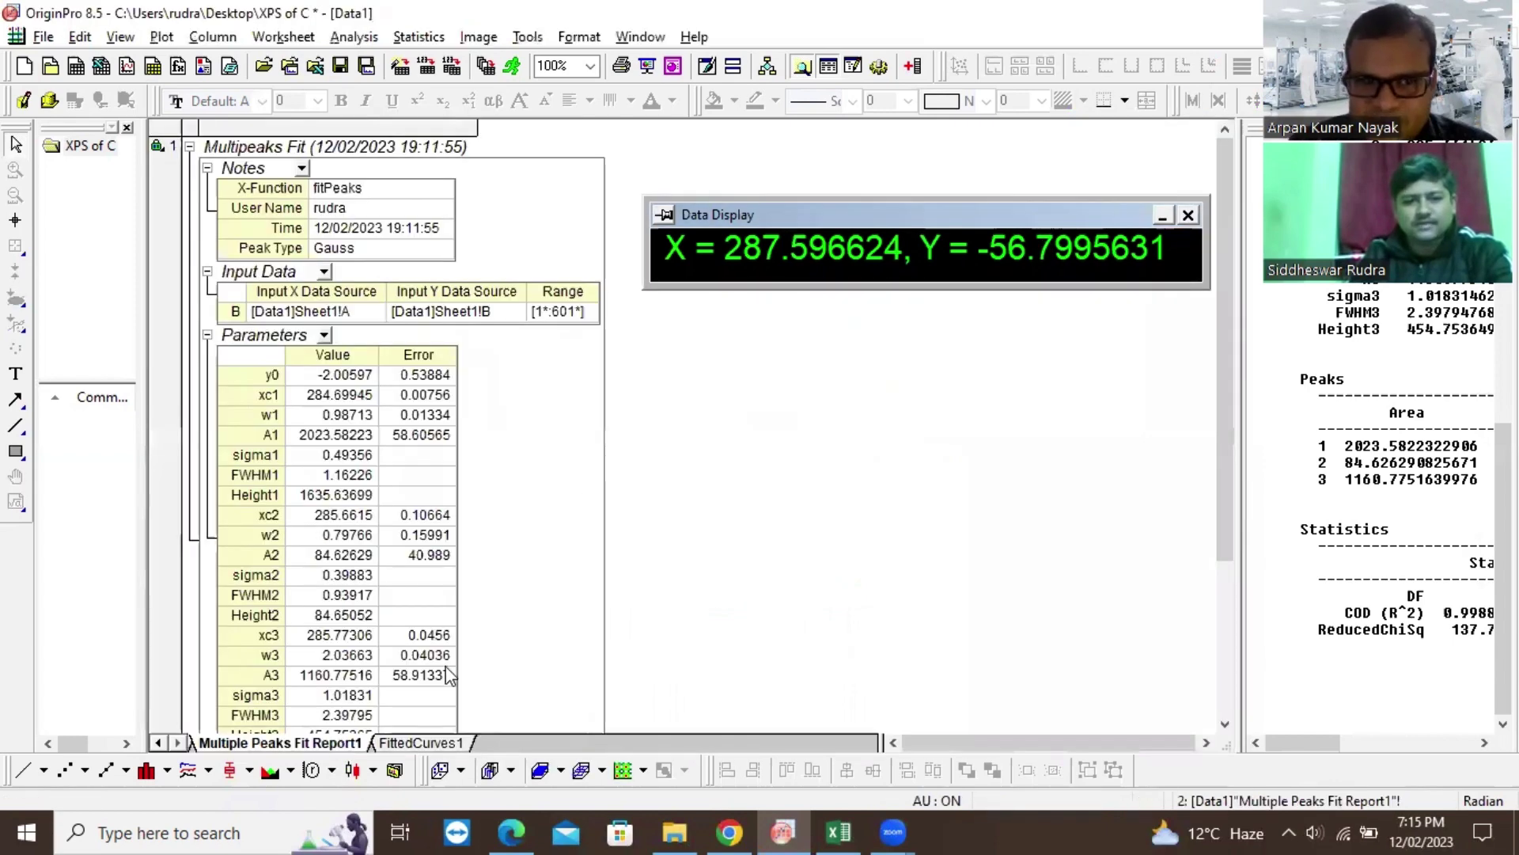
pyautogui.click(453, 674)
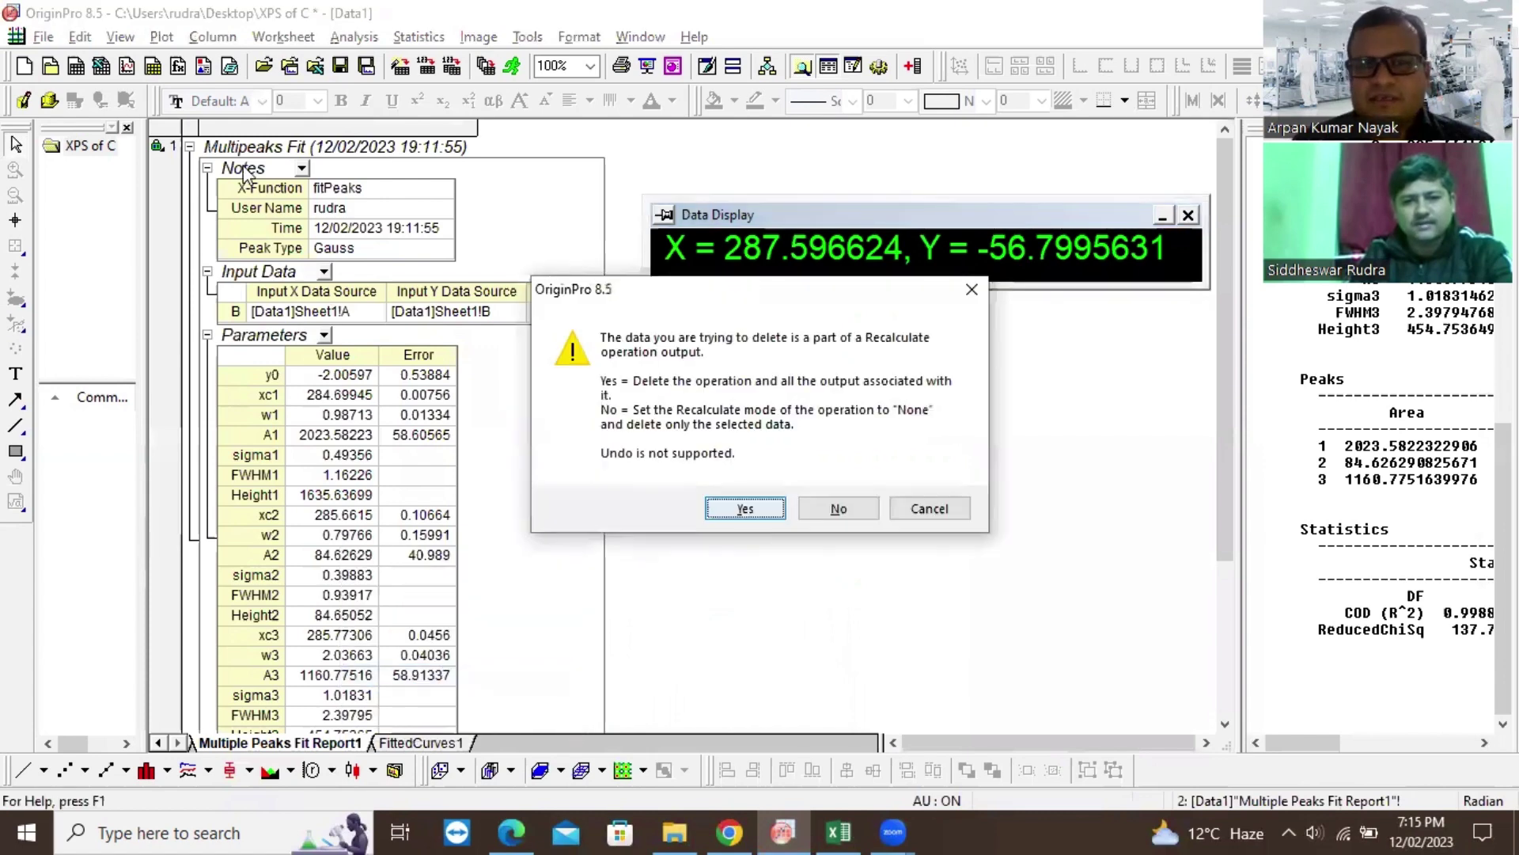
pyautogui.click(837, 506)
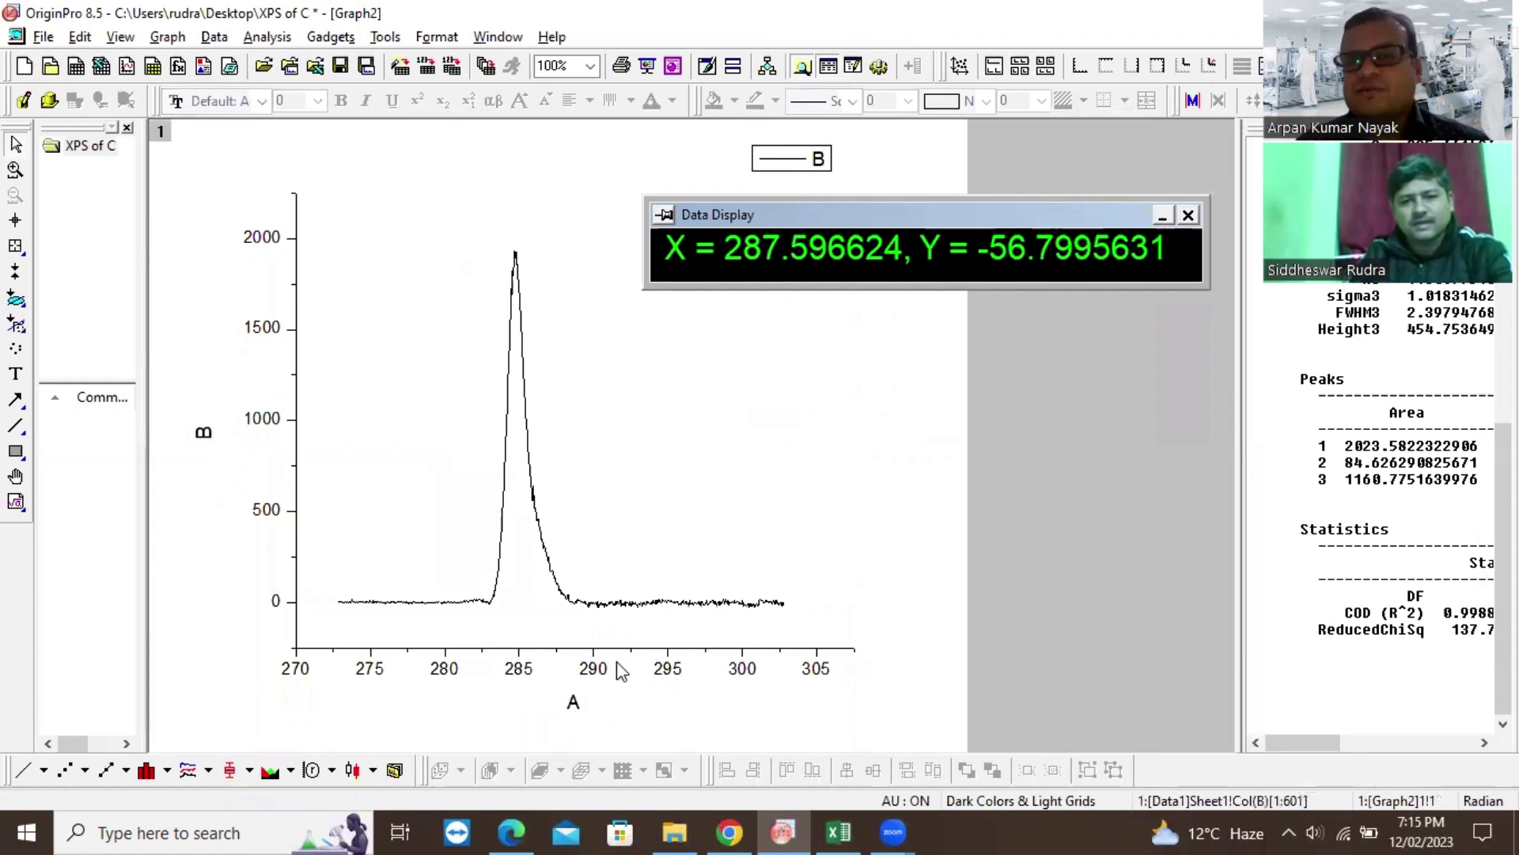
# Step: Set the X axis scale From 281 To 290
pyautogui.doubleClick(593, 279)
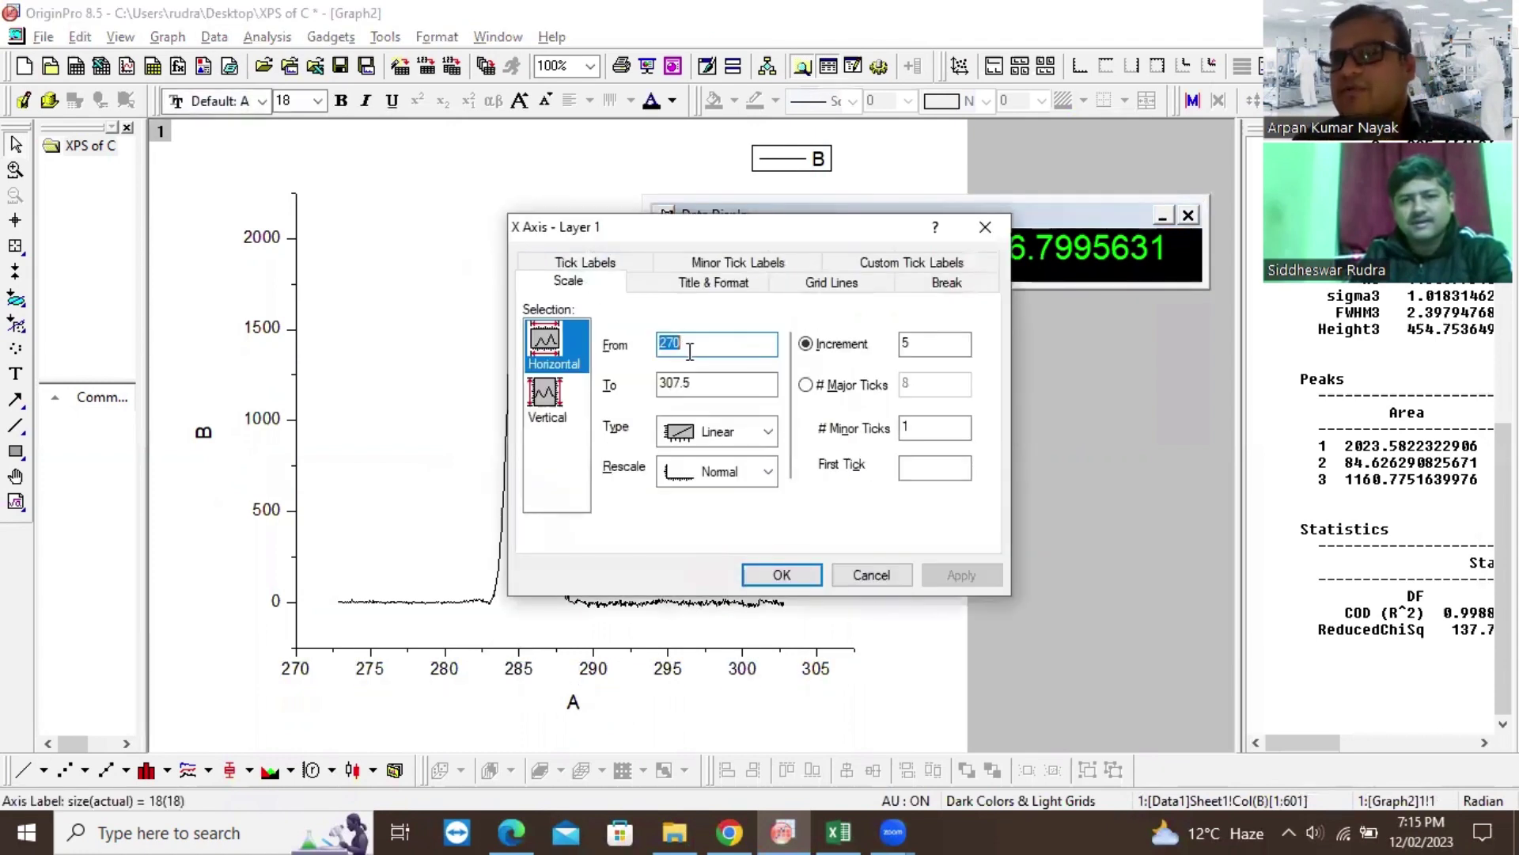
pyautogui.write('281')
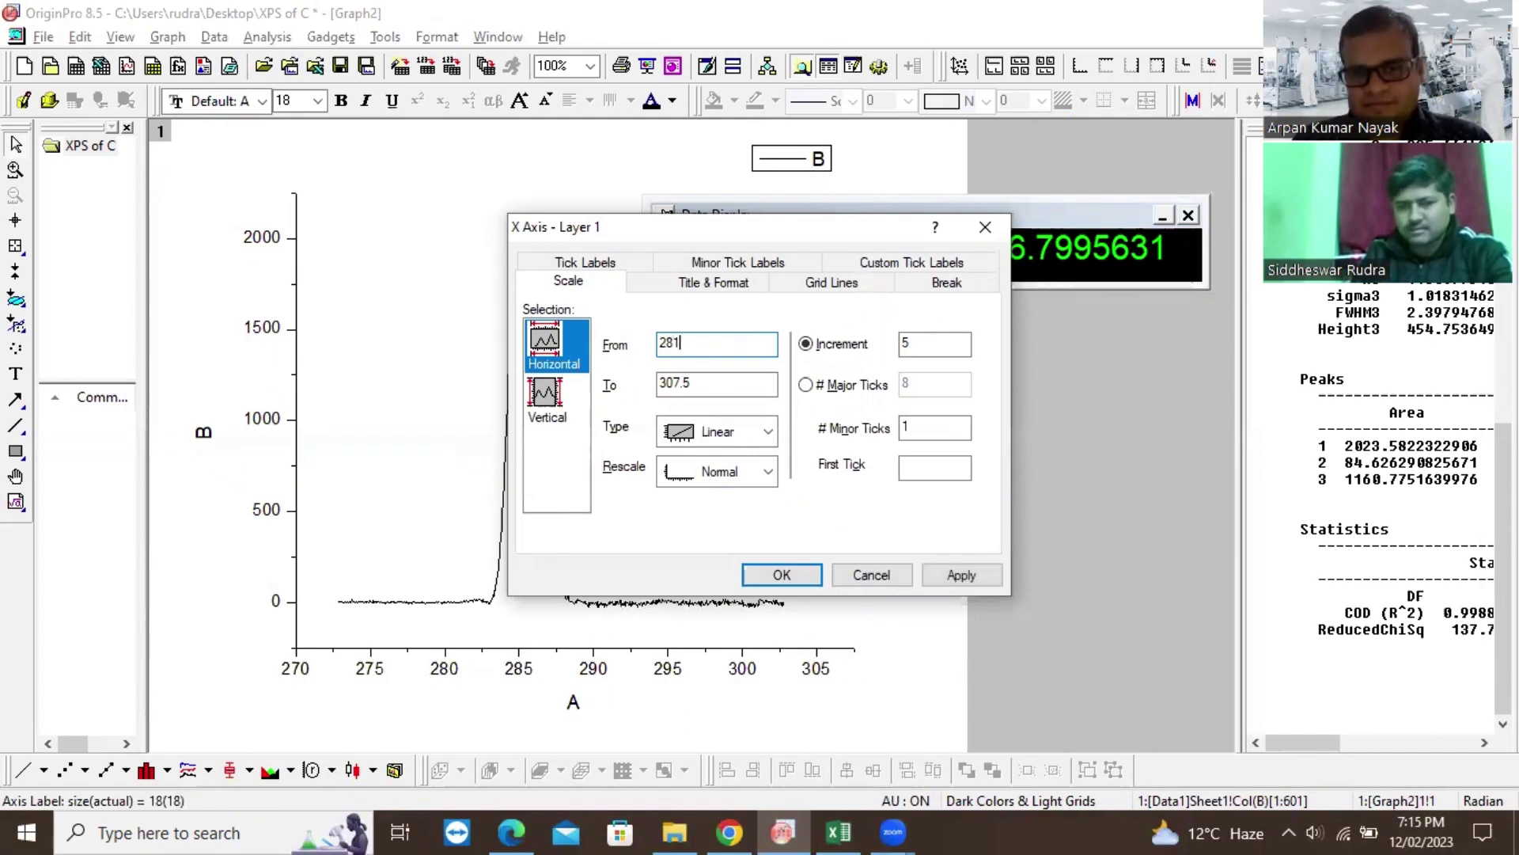
pyautogui.press('Tab')
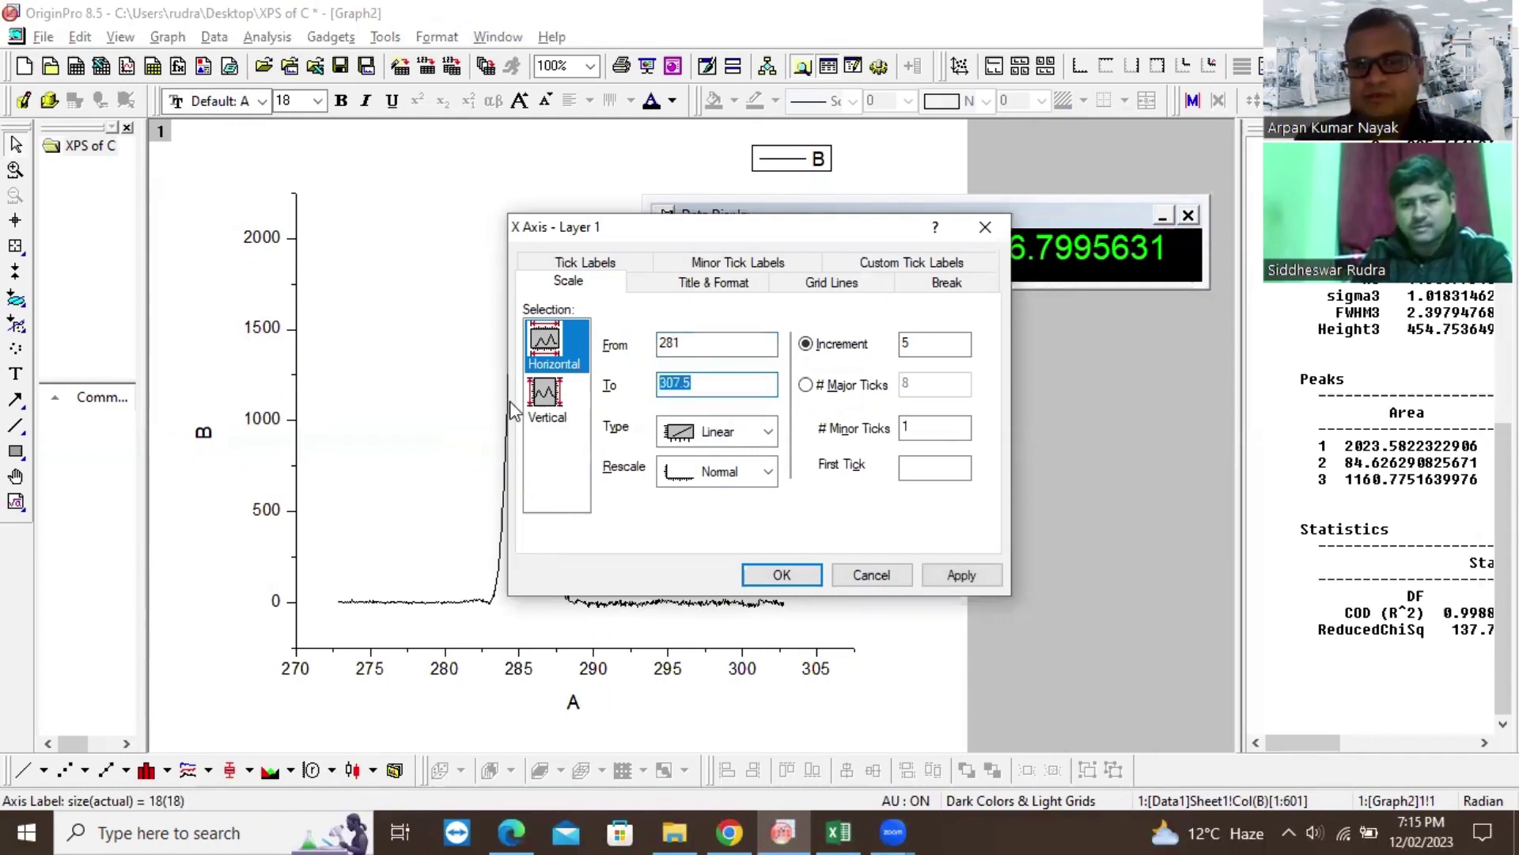
pyautogui.write('29')
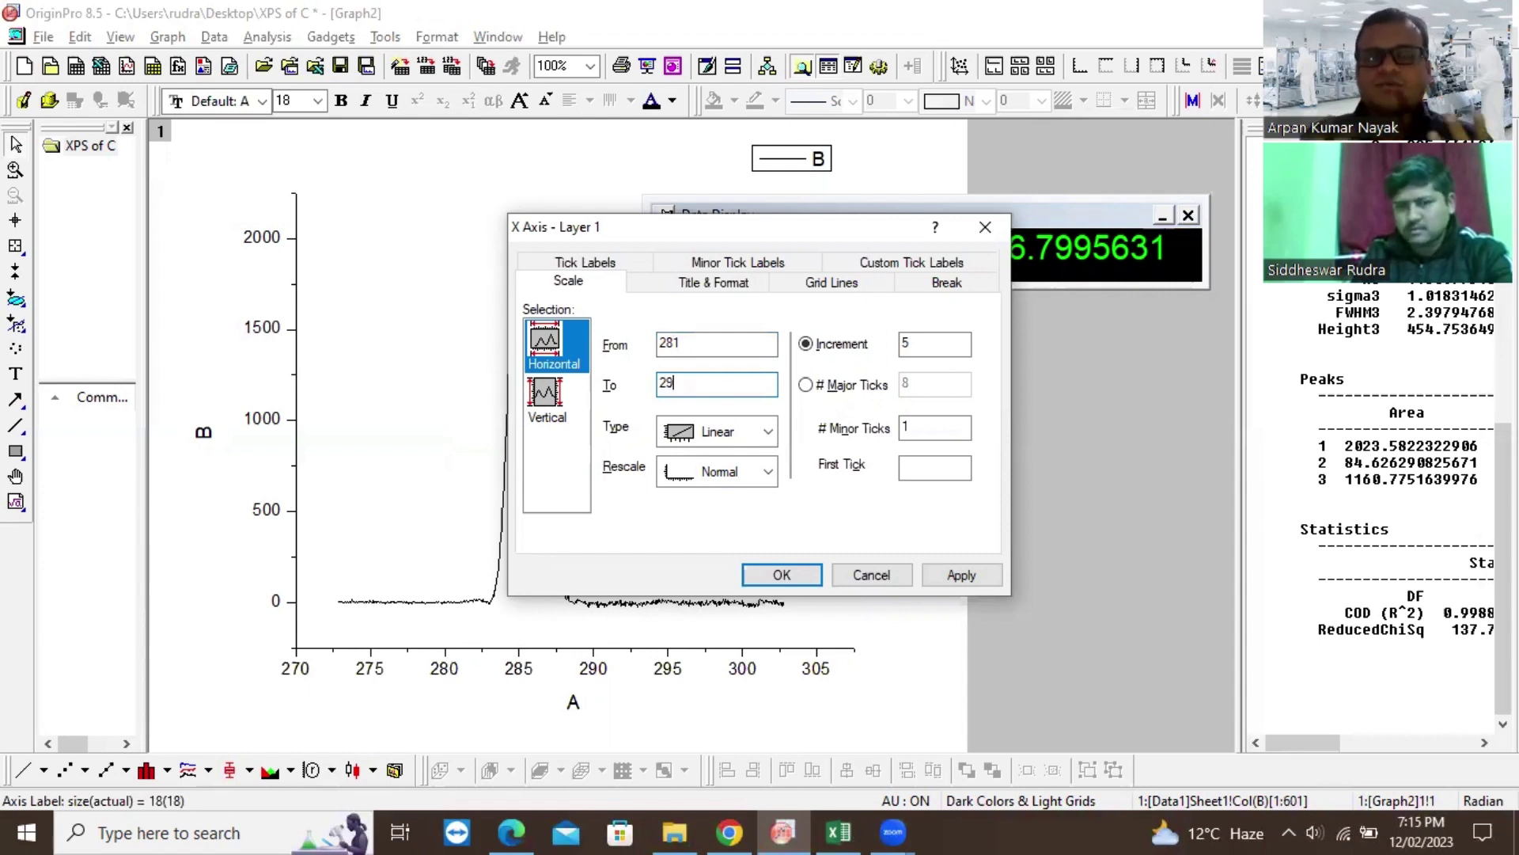
pyautogui.write('0')
pyautogui.click(950, 574)
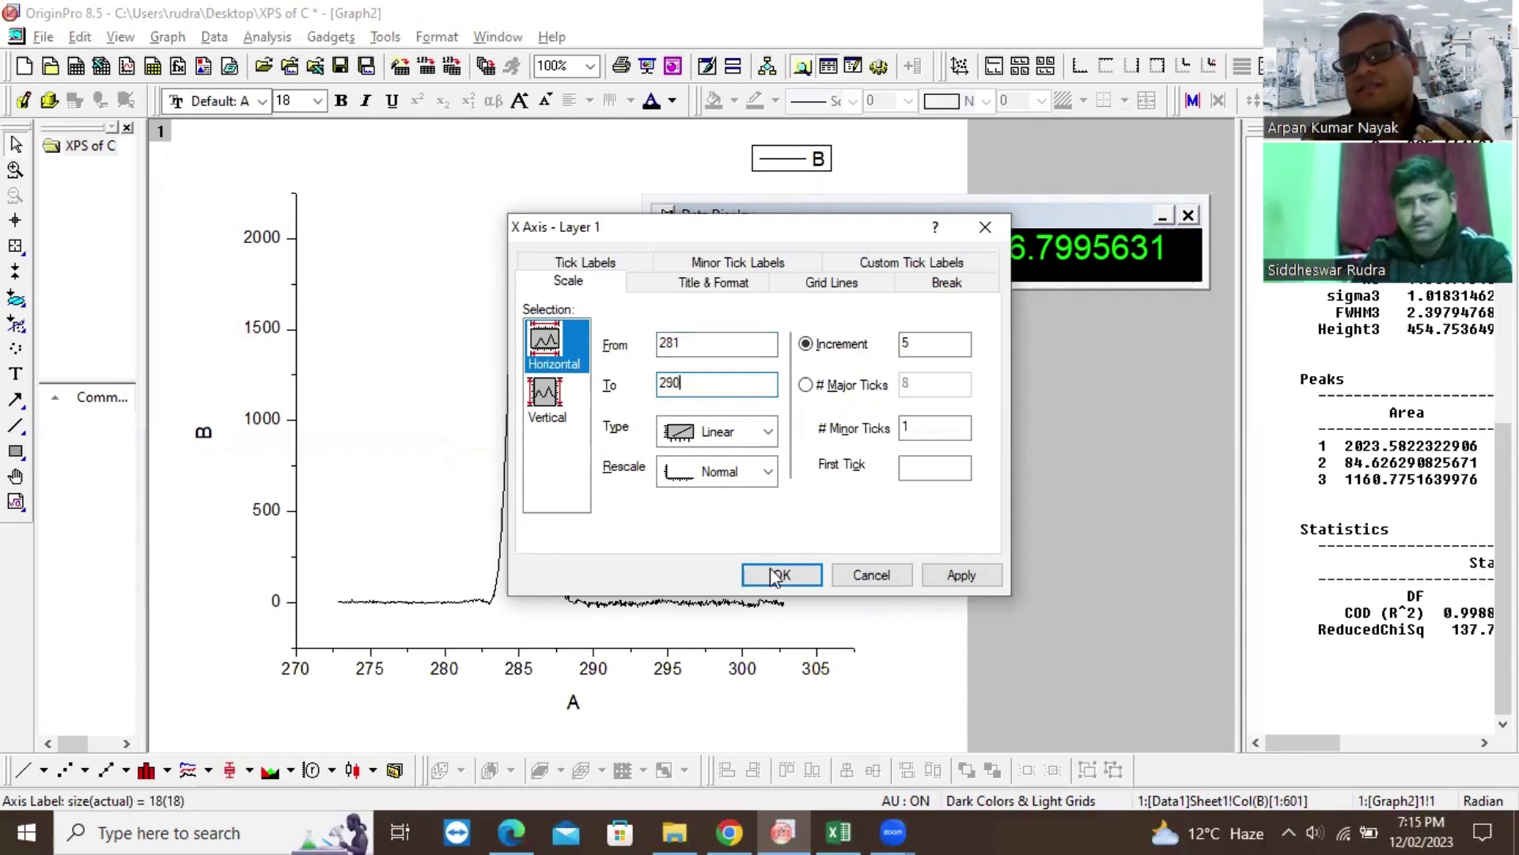
pyautogui.click(775, 577)
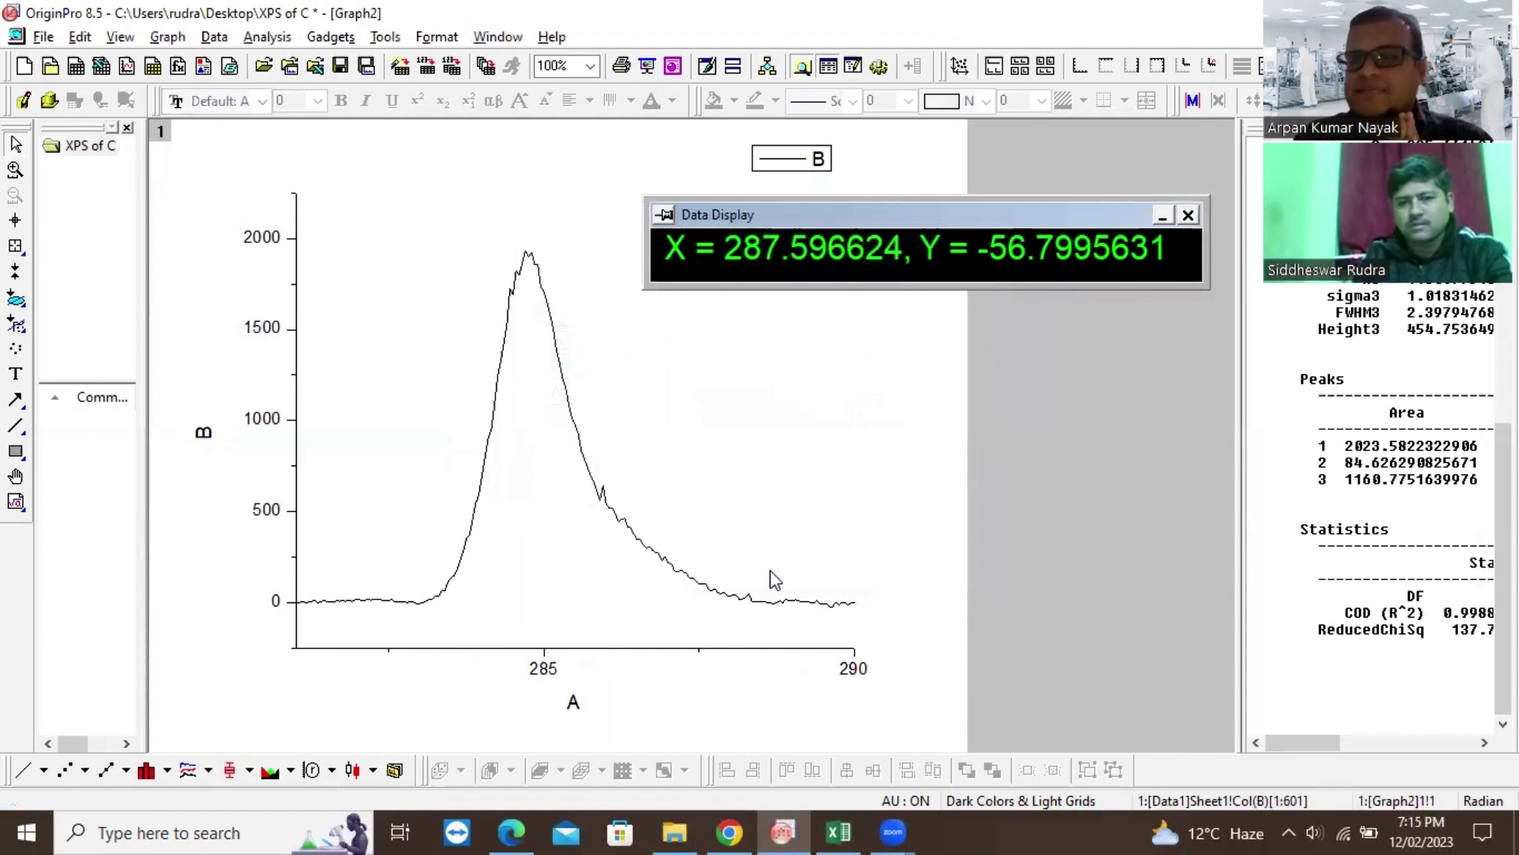